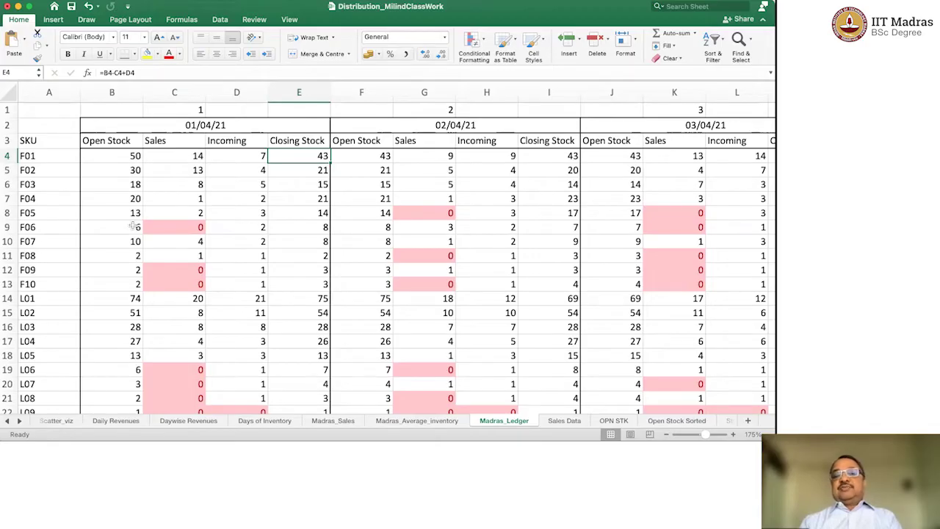
- Compare the F01 closing stock formula for 01/04/21 with the opening stock and sales formulas for 02/04/21
key(Right)
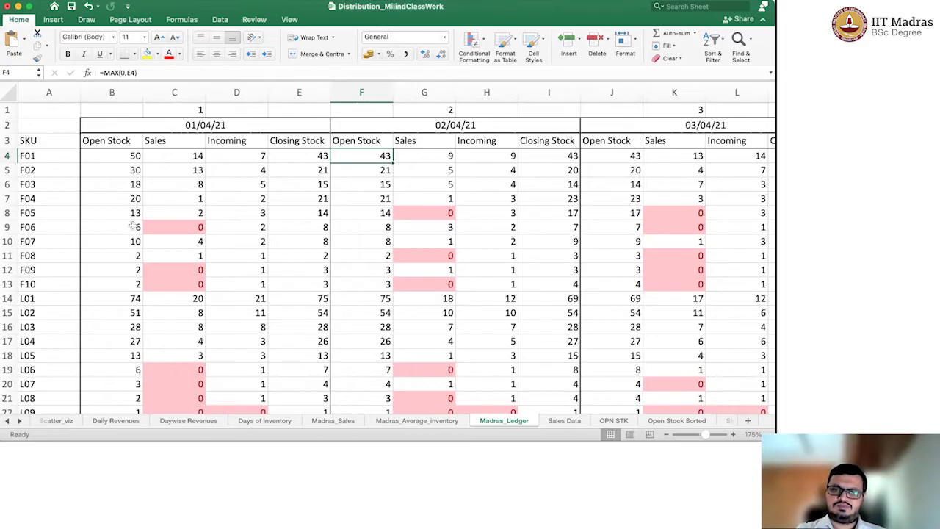
key(Left)
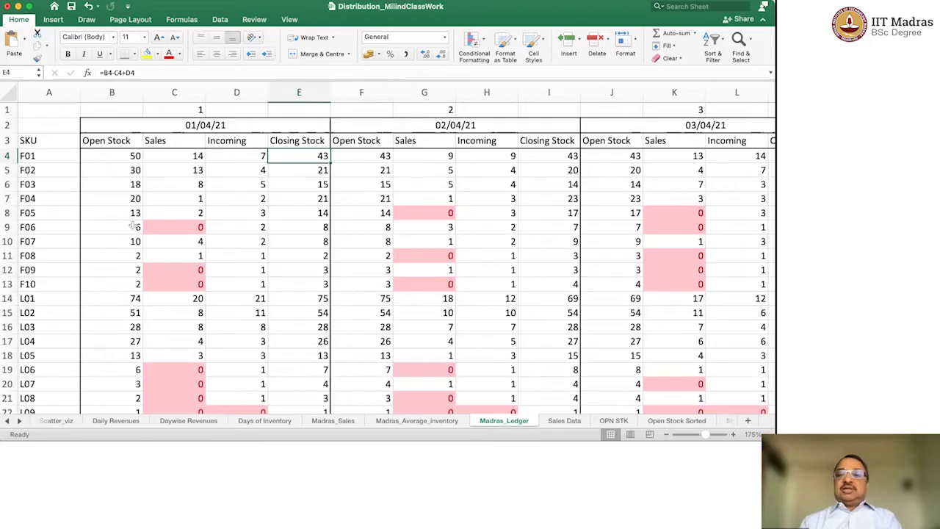
key(Right)
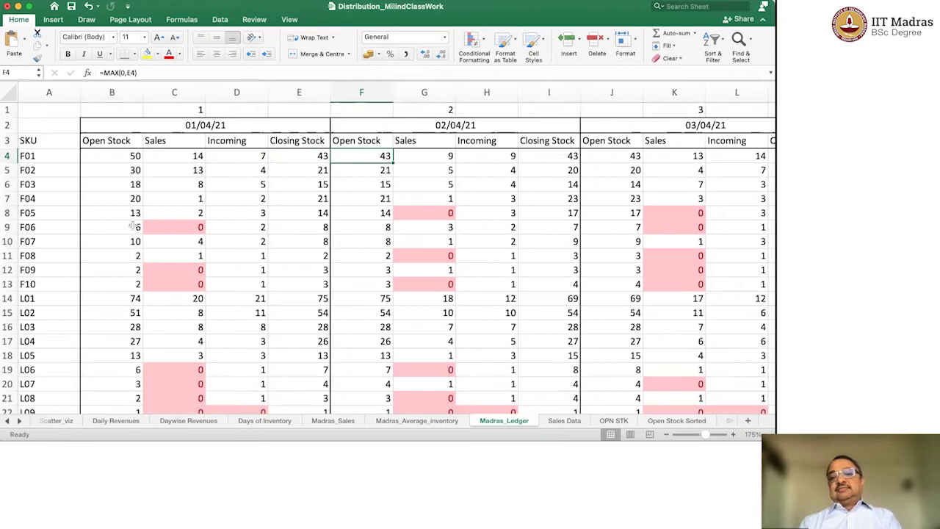
key(Right)
key(Down)
key(Down)
key(Up)
key(Up)
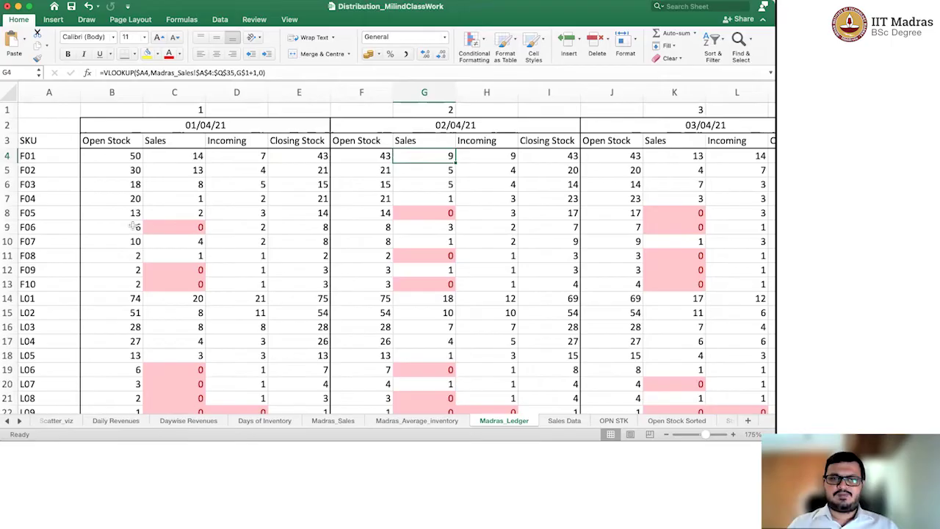
key(Left)
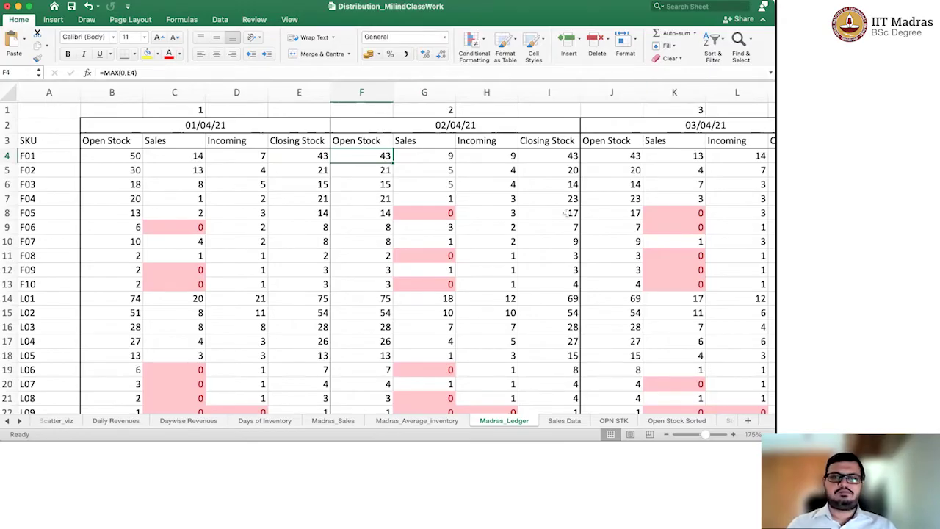
- Trace SKU M01's daily opening stock, sales, incoming and closing stock across row 24, from B24 to AO24
scroll(429, 307, down, 5)
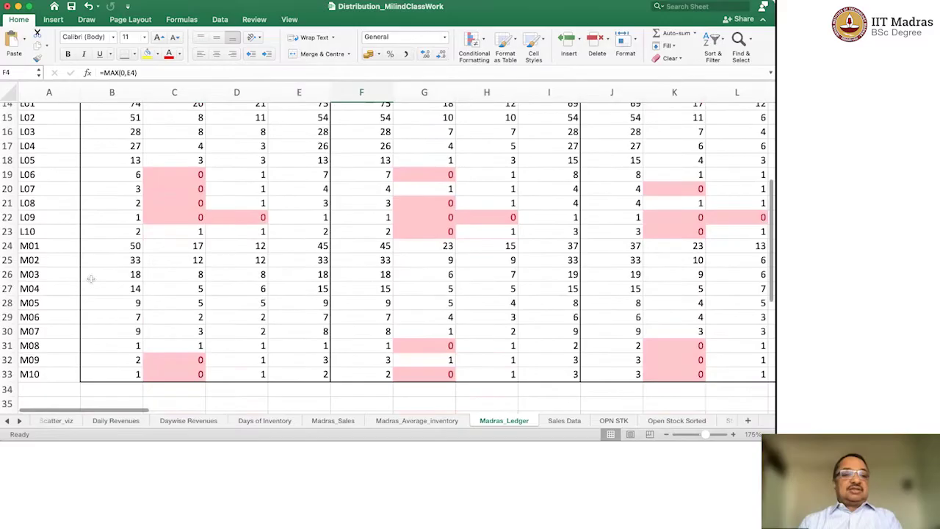
click(117, 247)
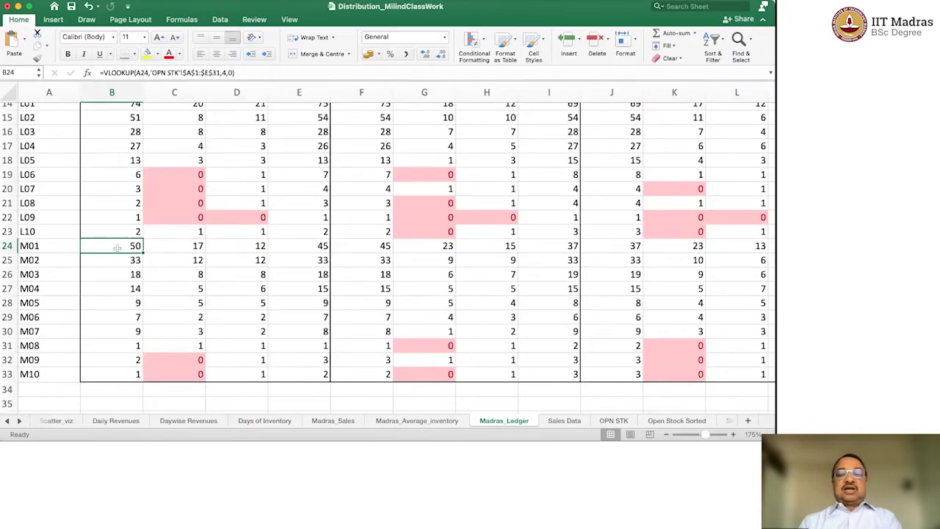
key(Right)
key(Right)
key(Right)
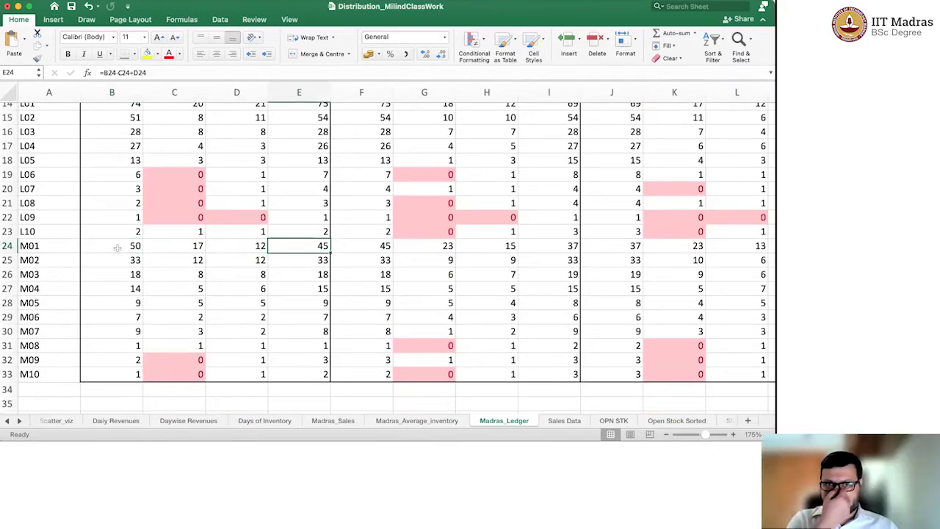
key(Right)
key(Right)
key(Right)
key(Right)
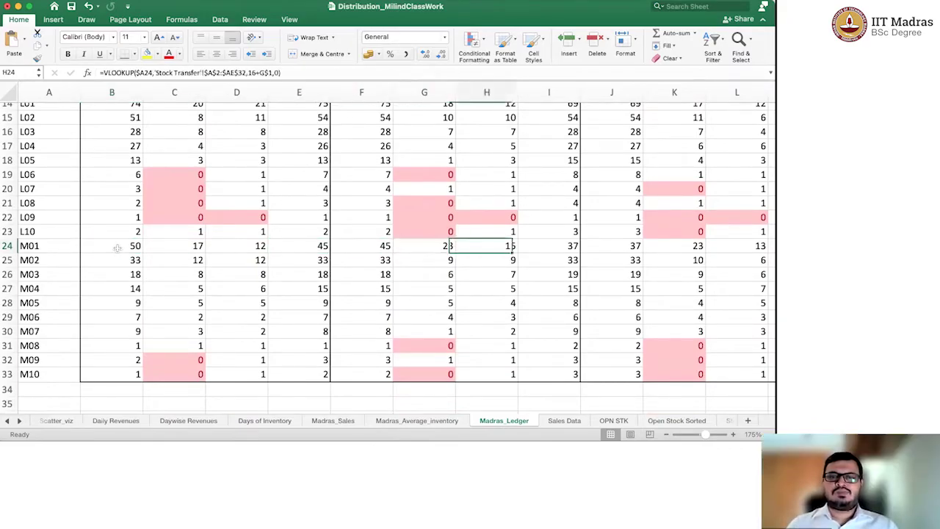
key(Right)
key(Right)
key(Right)
key(Right)
key(Right)
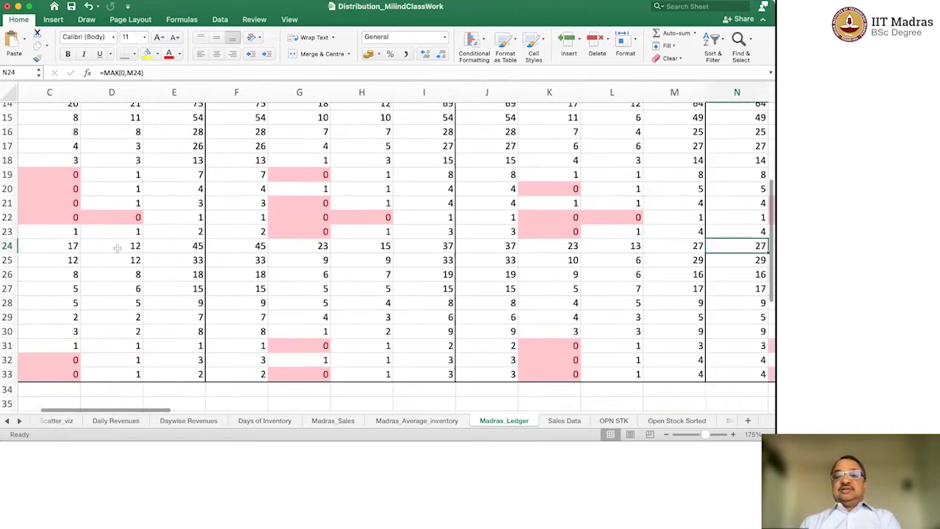
key(Right)
key(Right)
key(Right)
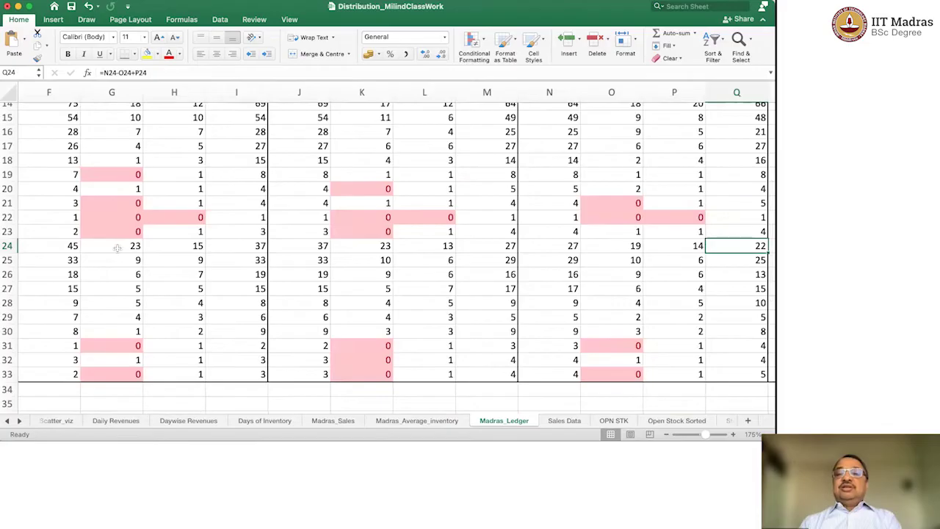
key(Right)
key(Right)
key(Right)
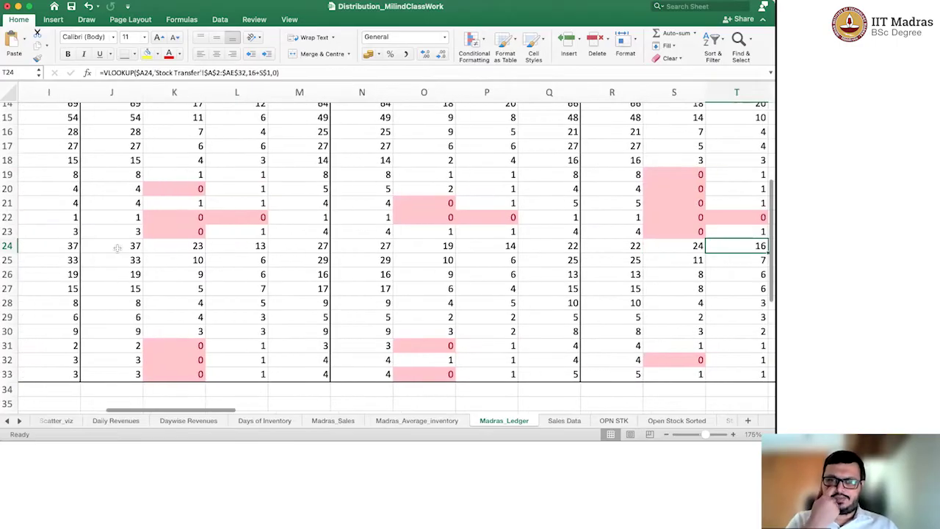
key(Right)
key(Right)
key(Right)
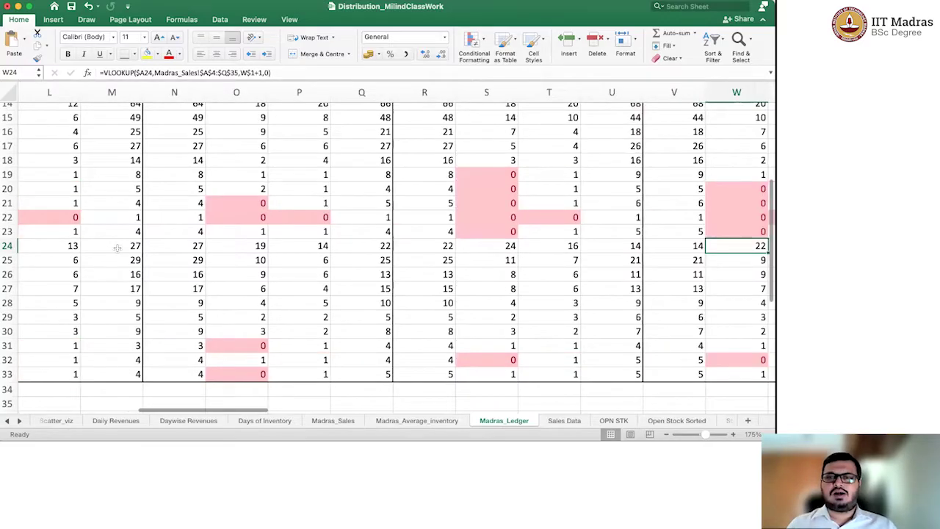
key(Right)
key(Right)
key(Right)
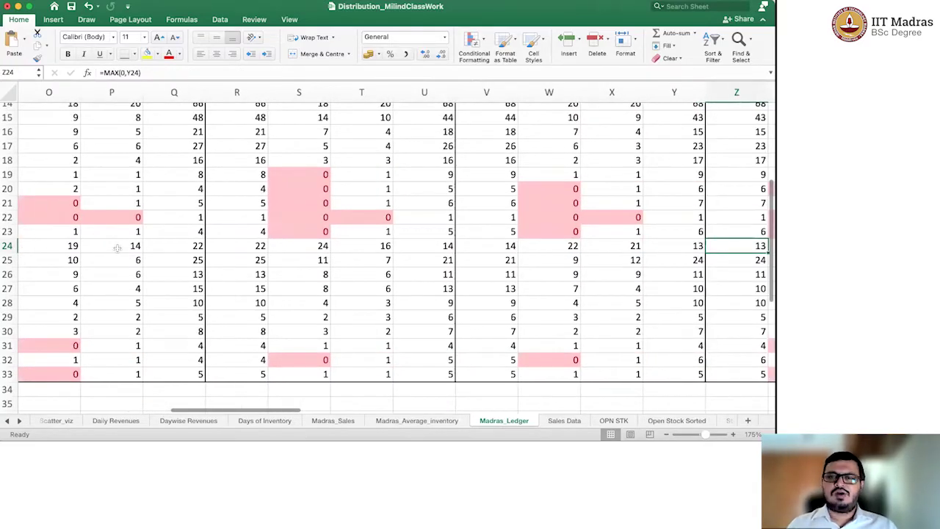
key(Right)
key(Right)
key(Right)
key(Right)
key(Right)
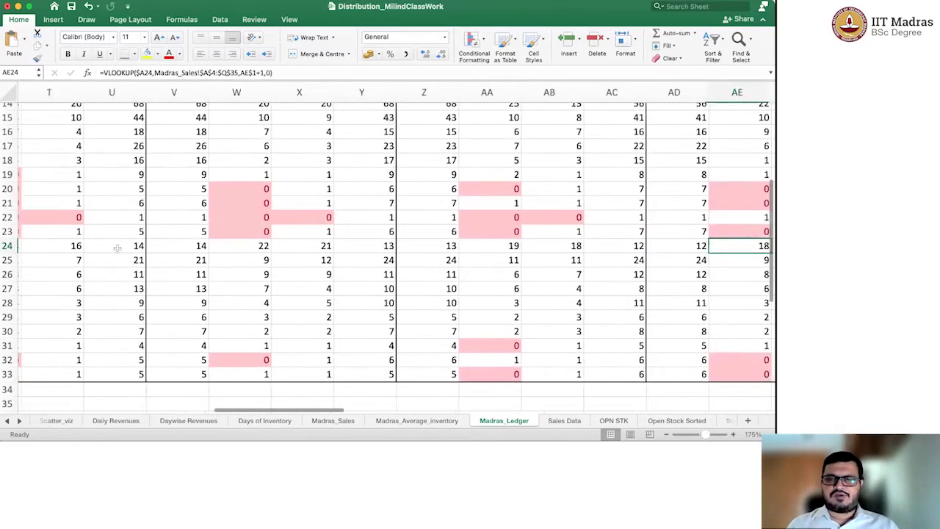
key(Right)
key(Right)
key(Right)
key(Right)
key(Right)
key(Right)
key(Right)
key(Right)
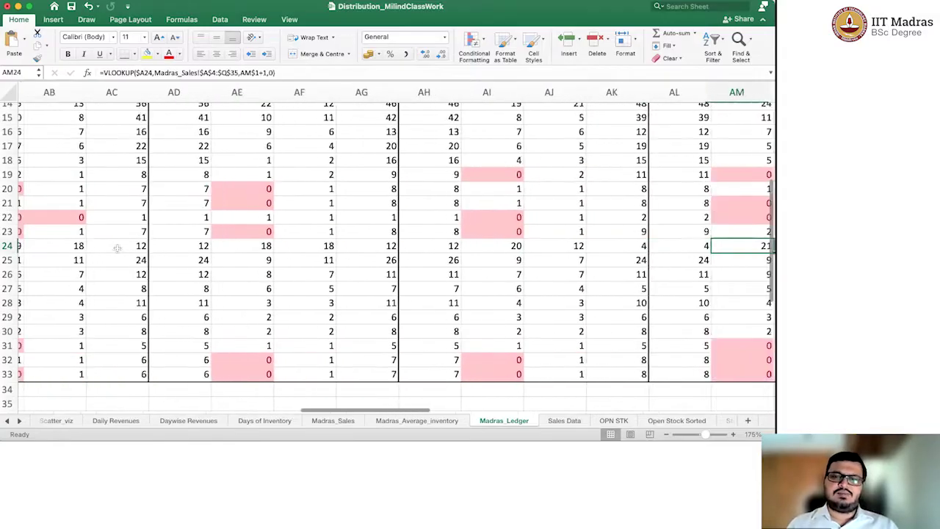
key(Right)
key(Right)
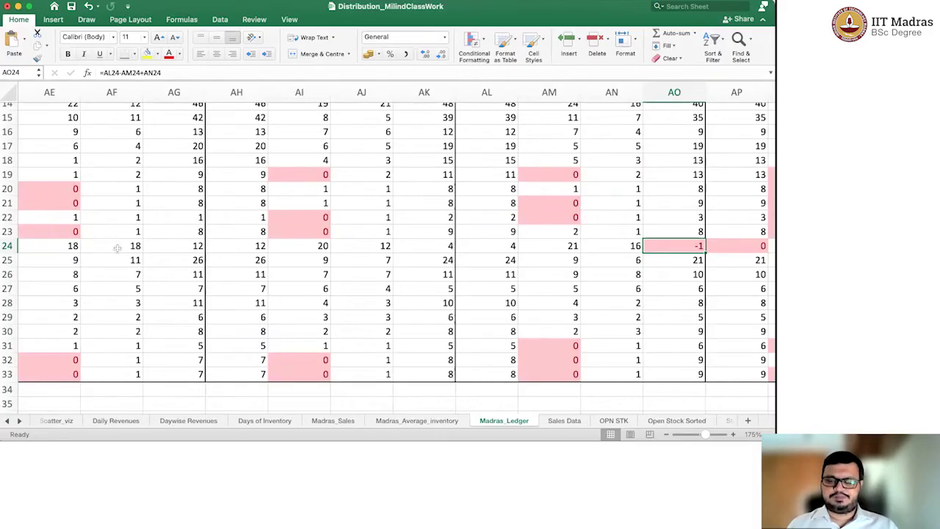
- Check the column headings above AO24, then return to M01's closing stock in that cell
key(Up)
key(Up)
key(Up)
key(Up)
key(Up)
key(Up)
key(Up)
key(Up)
key(Up)
key(Up)
key(Up)
key(Up)
key(Up)
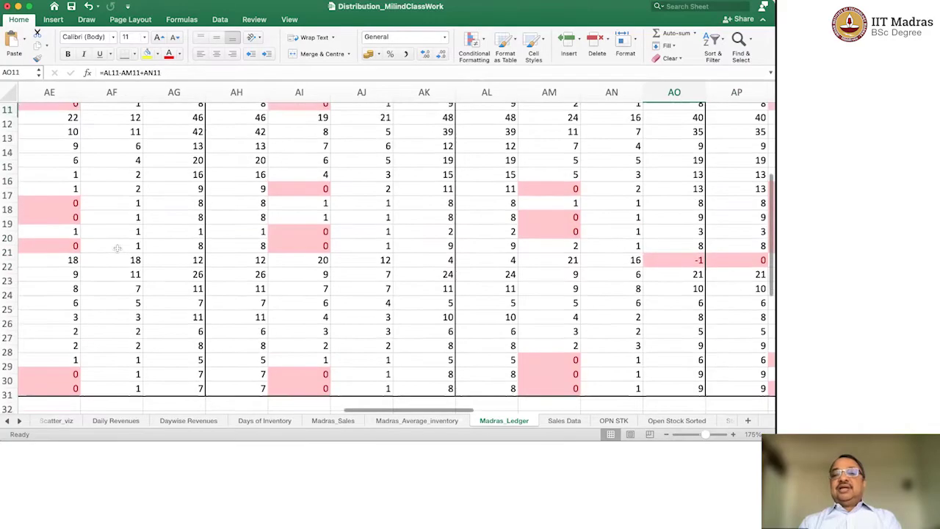
key(Up)
key(Up)
key(Up)
key(Up)
key(Up)
key(Up)
key(Up)
key(Up)
key(Up)
key(Right)
key(Down)
key(Down)
key(Down)
key(Down)
key(Down)
key(Down)
key(Down)
key(Down)
key(Down)
key(Down)
key(Down)
key(Down)
key(Down)
key(Down)
key(Down)
key(Down)
key(Down)
key(Down)
key(Down)
key(Down)
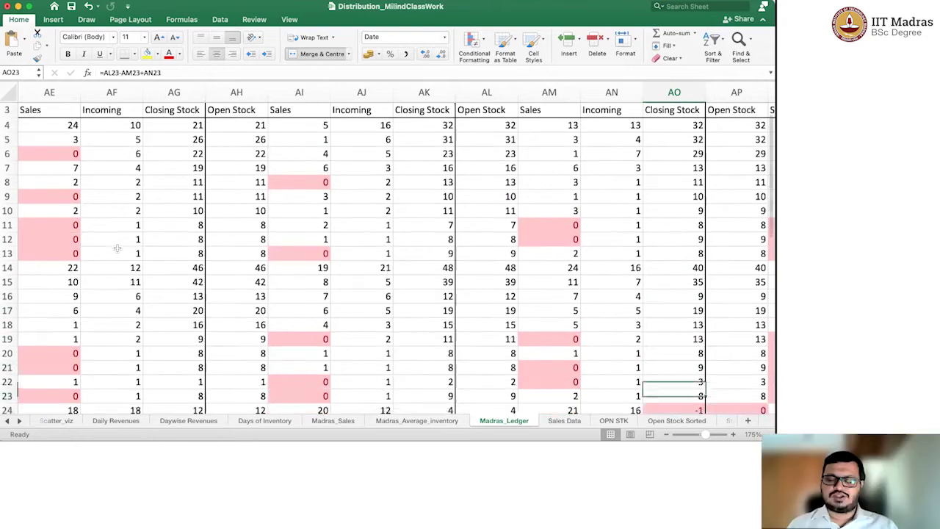
key(Down)
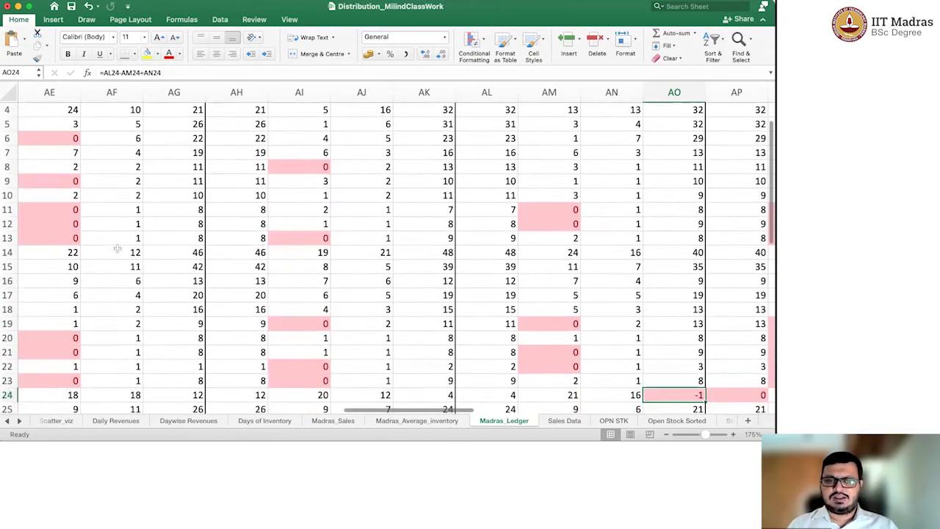
- Examine how M01's closing stock carries into the following day's opening stock from AO24 to the end of the ledger
scroll(117, 250, right, 8)
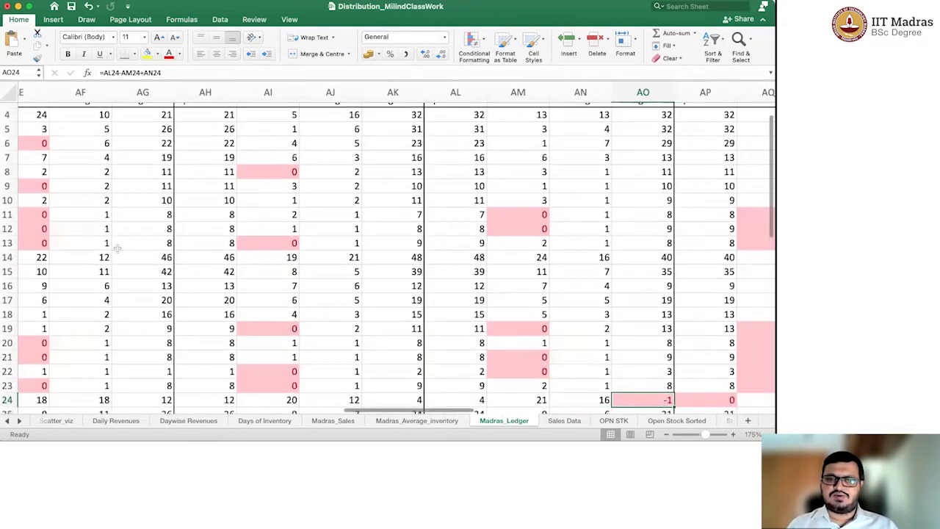
scroll(116, 250, down, 2)
scroll(117, 249, right, 3)
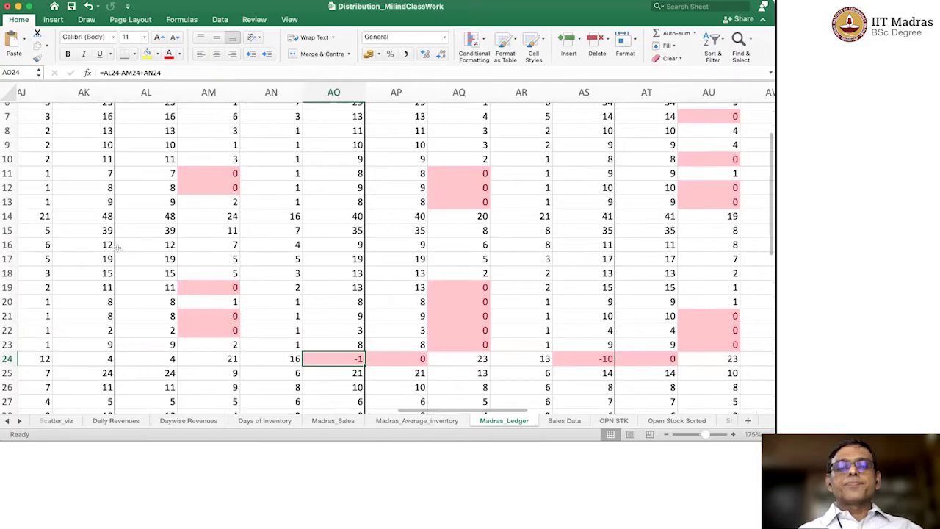
key(Right)
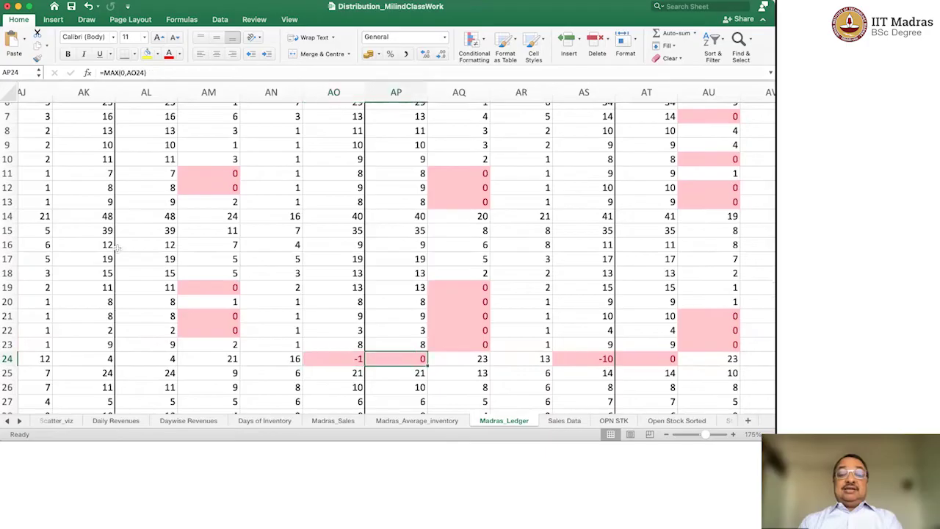
key(Right)
key(Right)
key(Right)
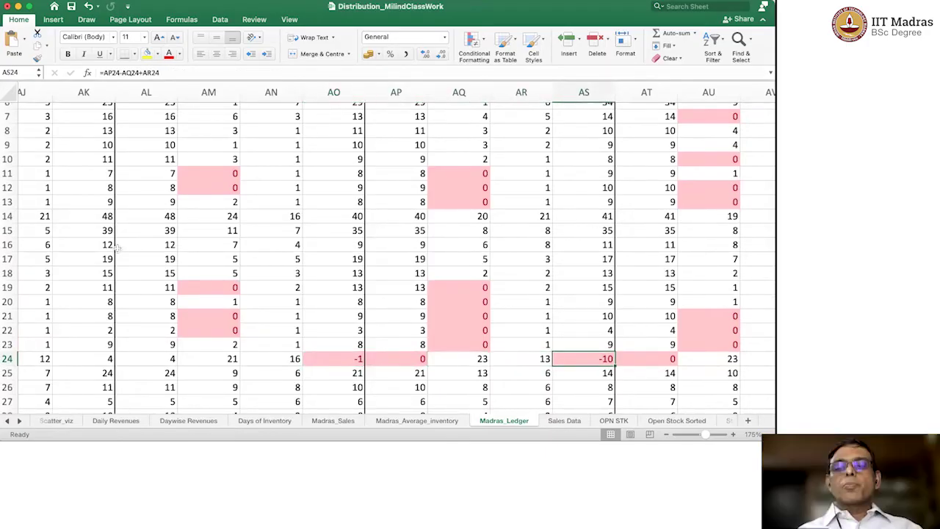
key(Right)
key(Right)
key(Right)
key(Right)
key(Right)
key(Right)
key(Right)
key(Right)
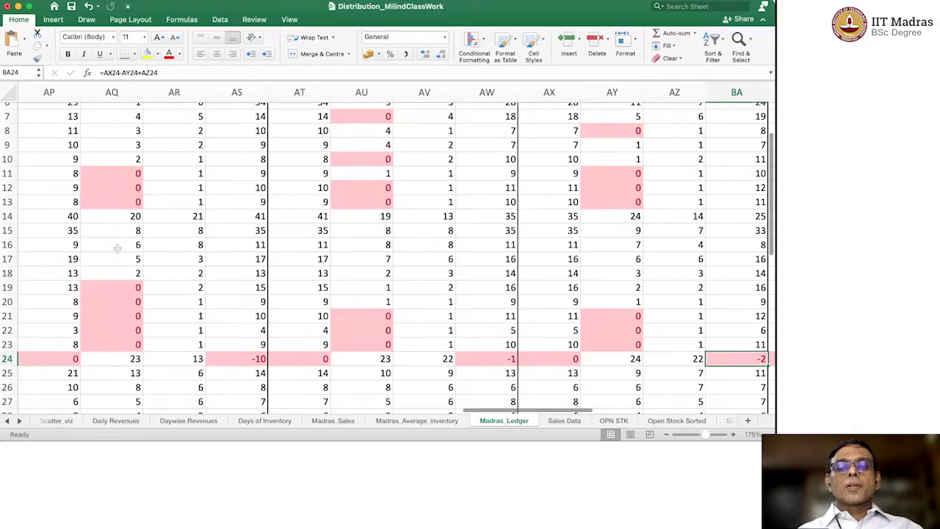
key(Right)
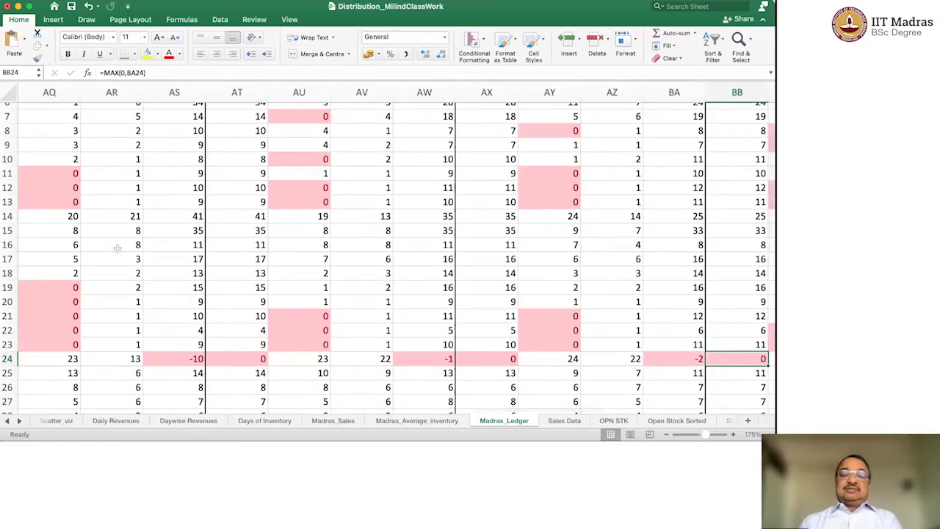
key(Right)
key(Right)
key(Right)
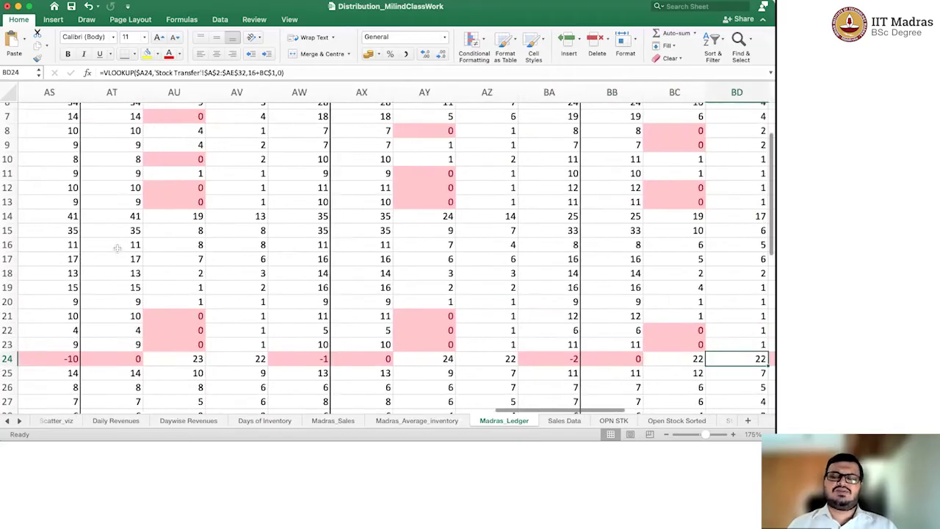
key(Right)
key(Right)
key(Right)
key(Right)
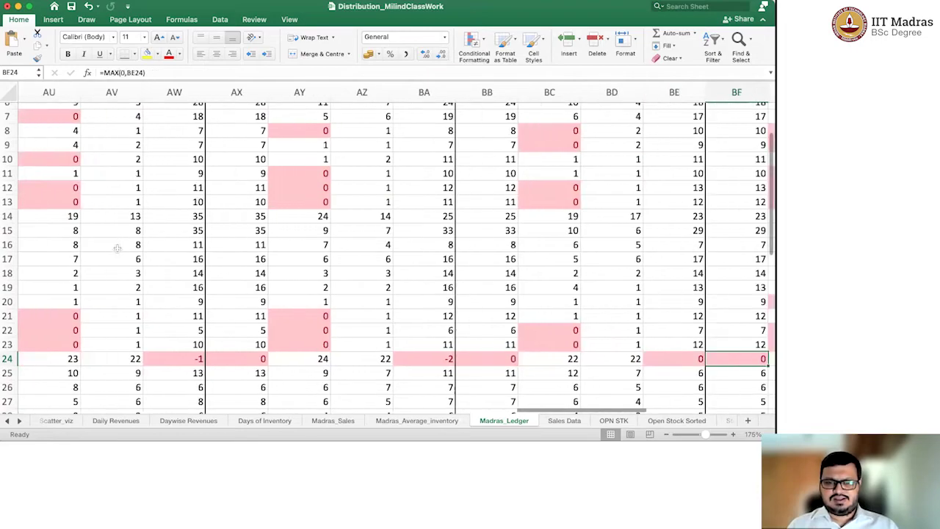
key(Right)
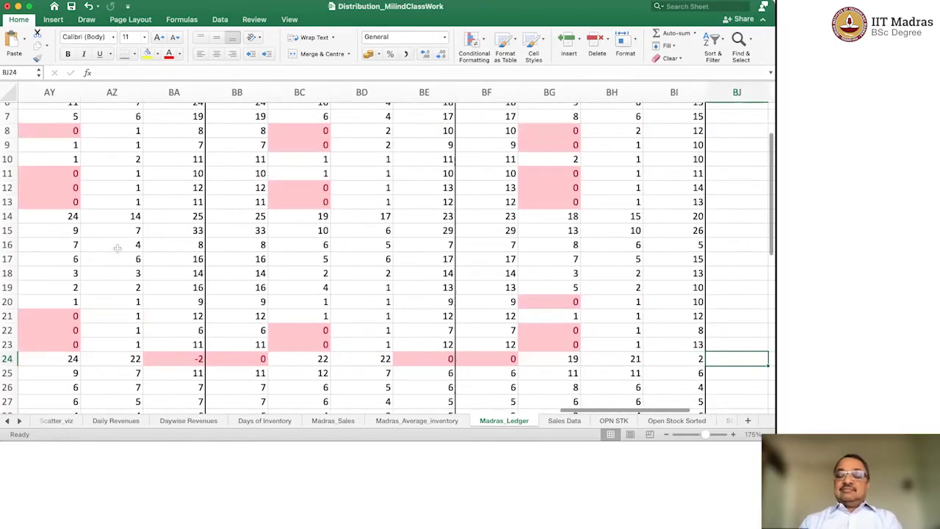
- Review M01's entries backwards along row 24 from the ledger's end to the closing stock in AS24
key(Left)
key(Left)
key(Left)
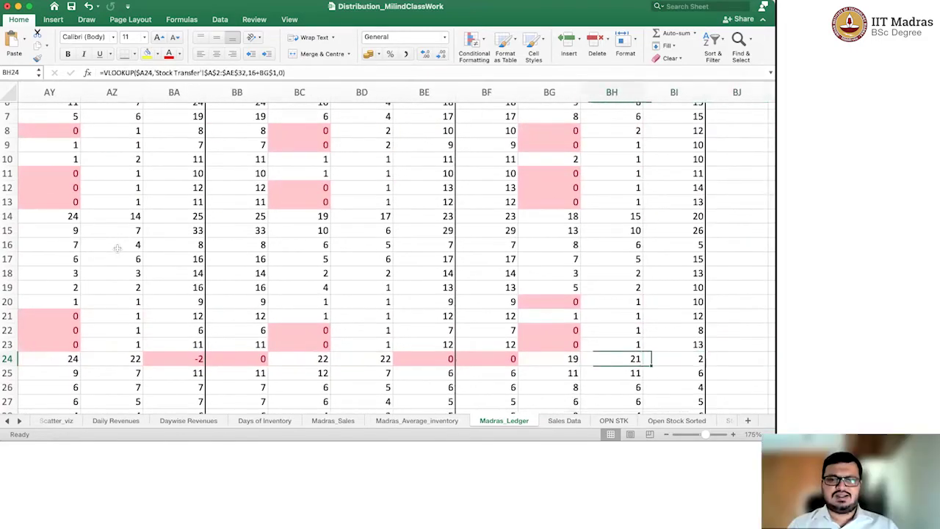
key(Left)
key(Left)
key(Left)
key(Left)
key(Left)
key(Left)
key(Left)
key(Left)
key(Left)
key(Left)
key(Left)
key(Left)
key(Left)
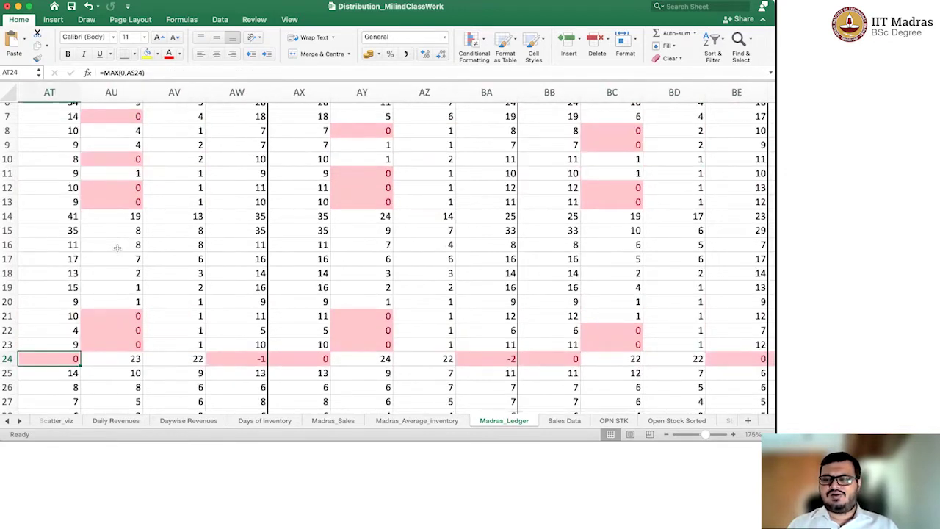
key(Left)
- Follow M01's stock entries forward again from AS24 to the final closing stock in BI24
key(Right)
key(Right)
key(Right)
key(Right)
key(Right)
key(Right)
key(Right)
key(Right)
key(Right)
key(Right)
key(Right)
key(Right)
key(Right)
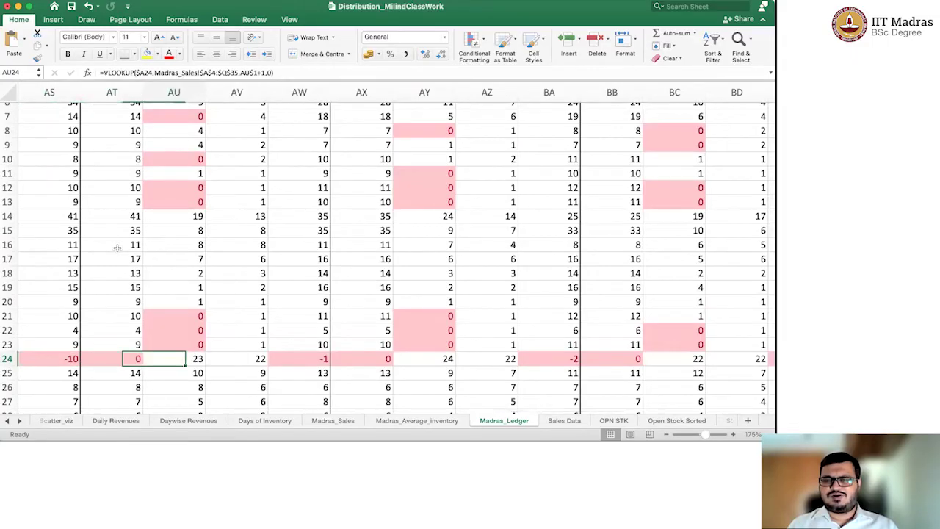
key(Right)
key(Right)
key(Right)
key(Right)
key(Right)
key(Right)
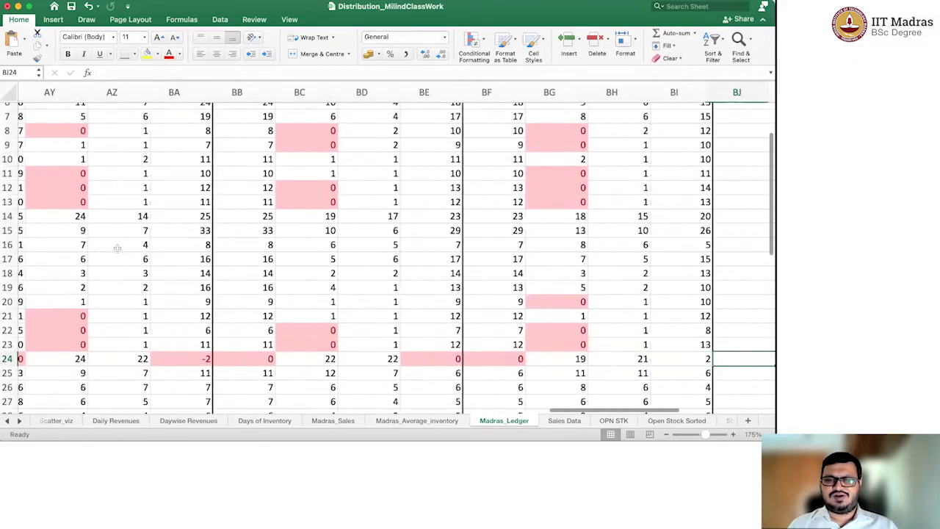
key(Left)
key(Left)
key(Left)
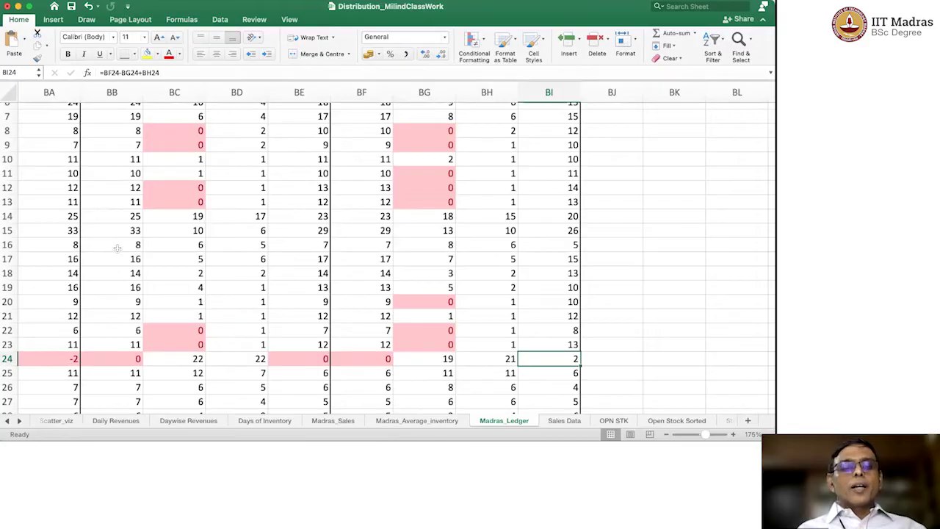
scroll(116, 249, down, 2)
scroll(116, 249, left, 5)
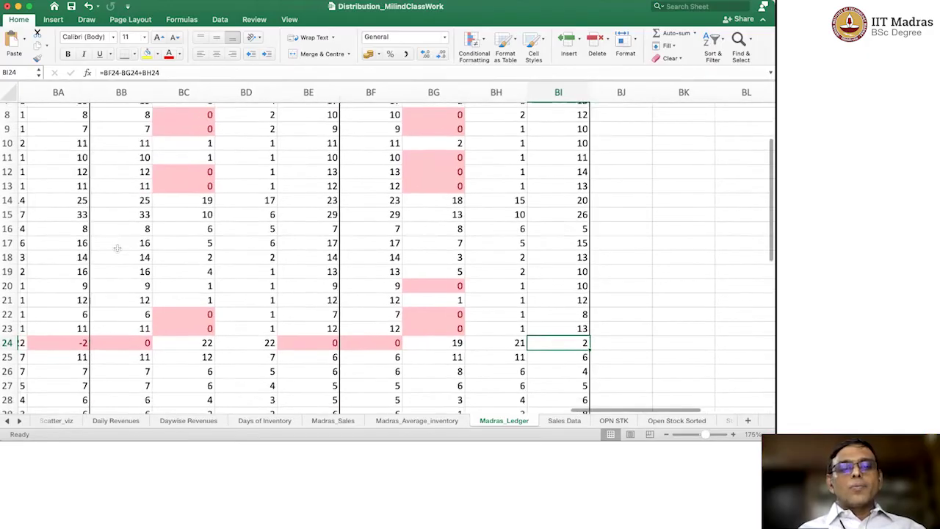
- Check the column headings above the ledger's last days, then return to M01's row 24
scroll(116, 249, left, 2)
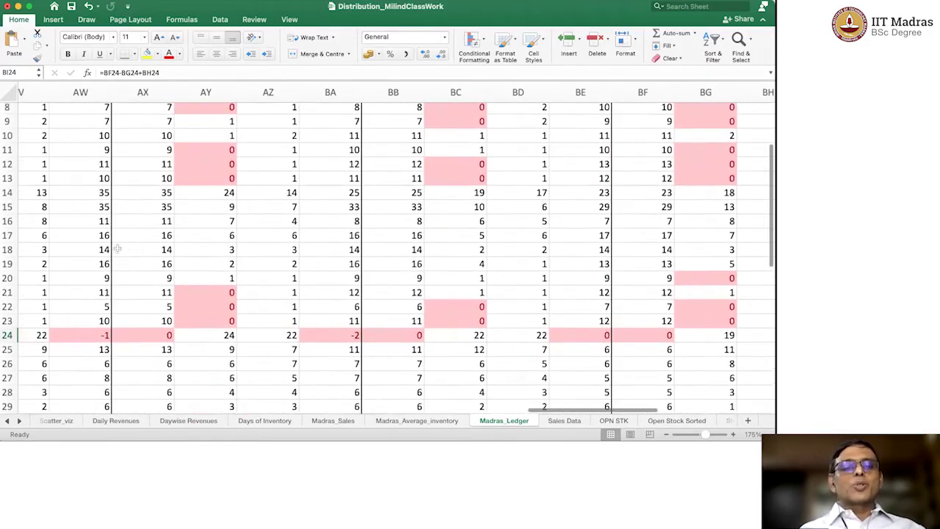
scroll(117, 249, up, 3)
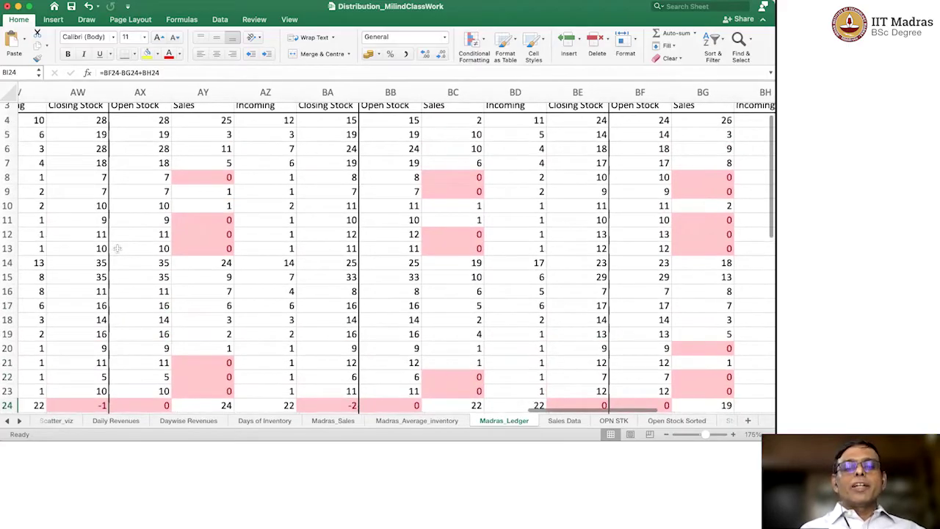
scroll(116, 249, right, 2)
scroll(117, 249, down, 3)
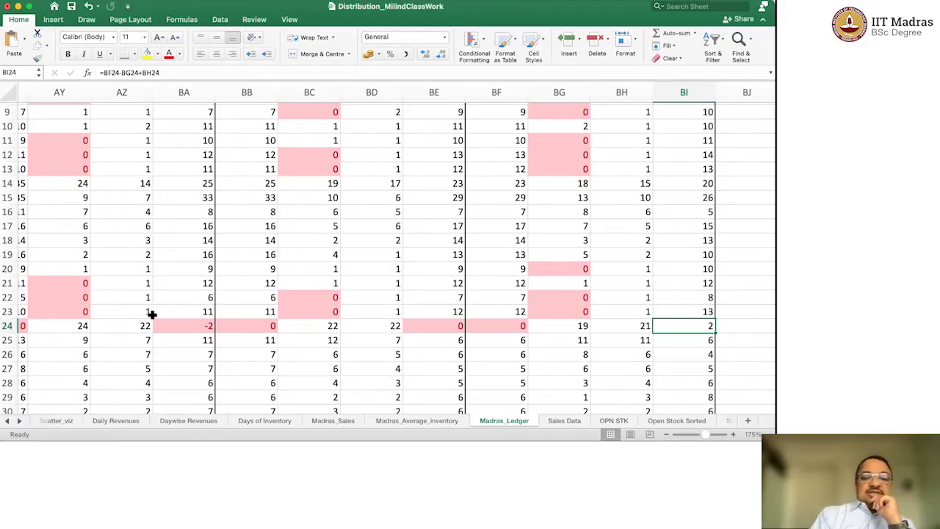
- Inspect F01's average open stock, average sales and average days of inventory formulas in B4, C4 and D4 of Madras_Average_inventory
click(394, 421)
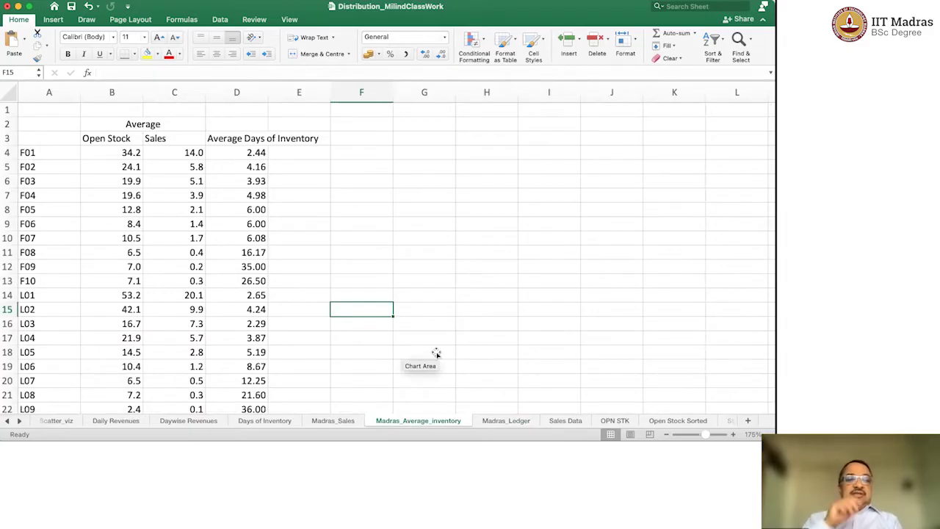
key(Left)
key(Left)
key(Up)
key(Up)
key(Up)
key(Up)
key(Up)
key(Up)
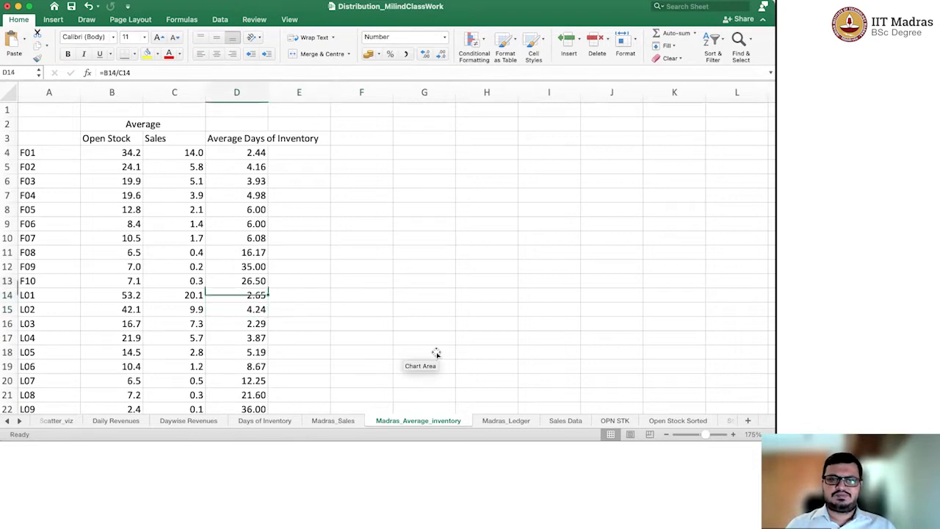
key(Left)
key(Left)
key(Up)
key(Up)
key(Up)
key(Up)
key(Up)
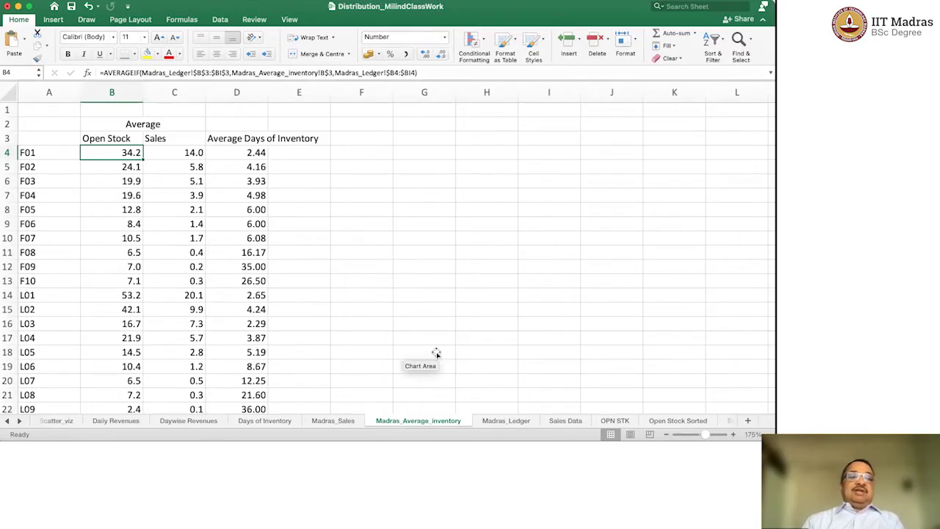
key(Right)
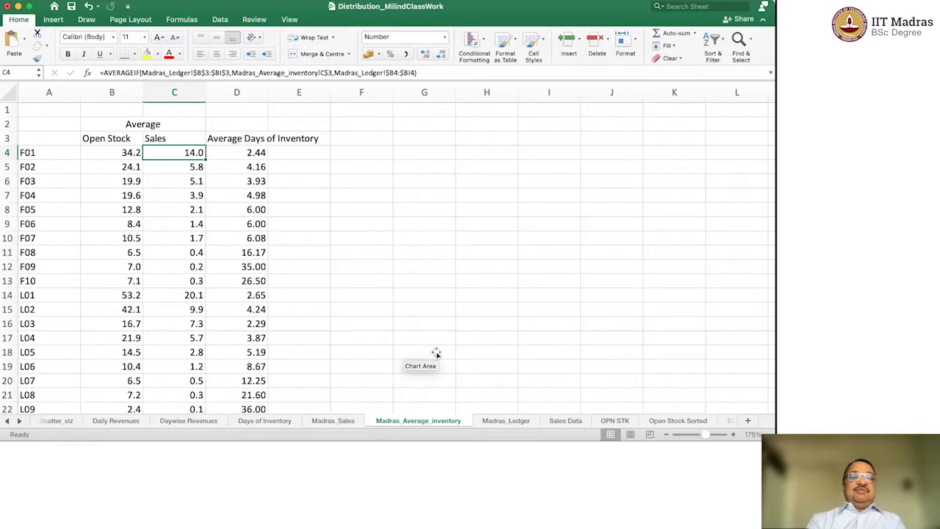
key(Right)
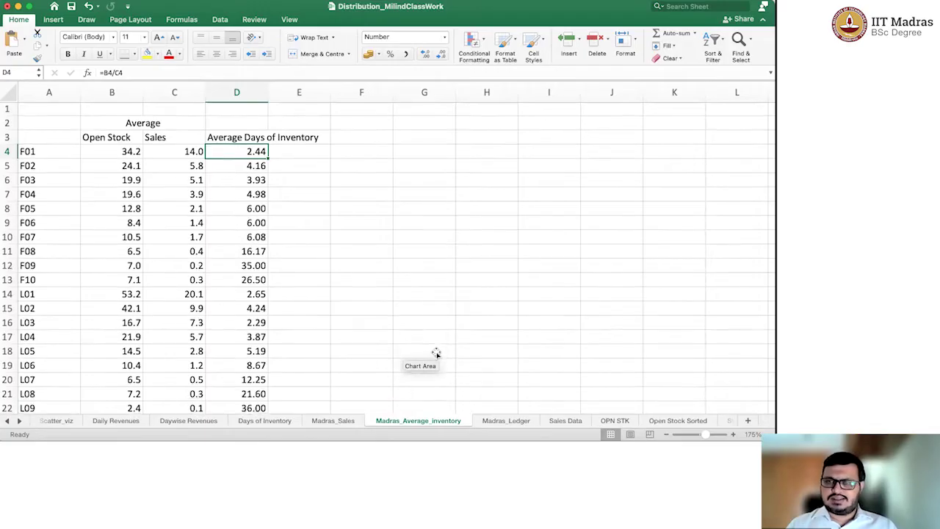
- Review the average days of inventory down the SKU list to M10 and inspect M01's formula in D24
scroll(436, 353, down, 2)
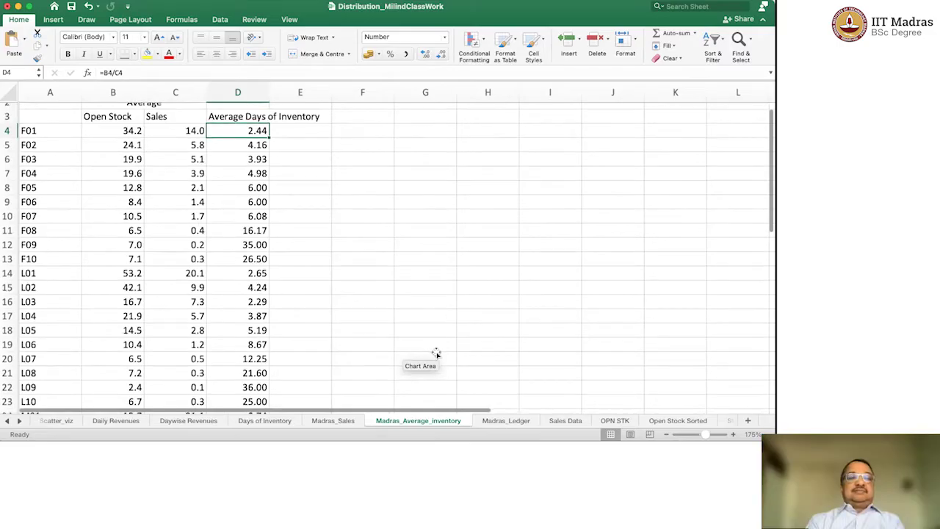
scroll(436, 353, down, 1)
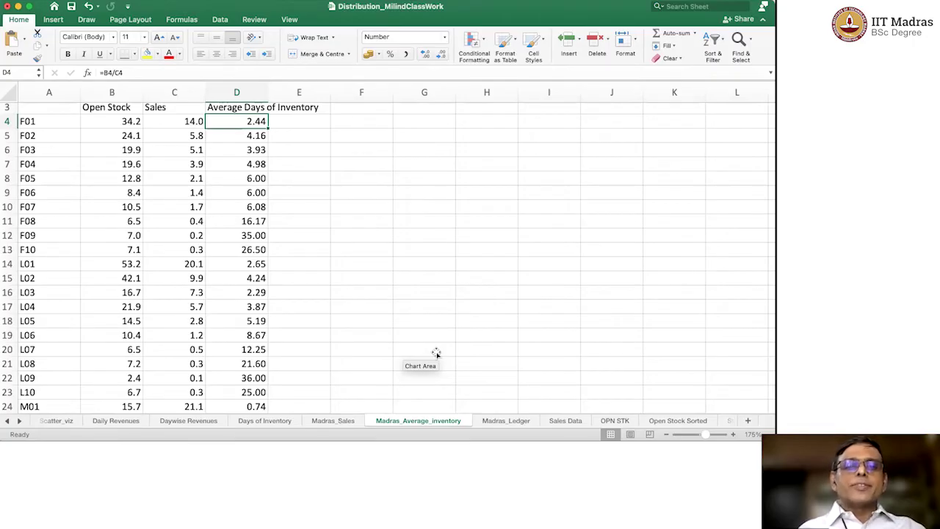
scroll(436, 353, down, 6)
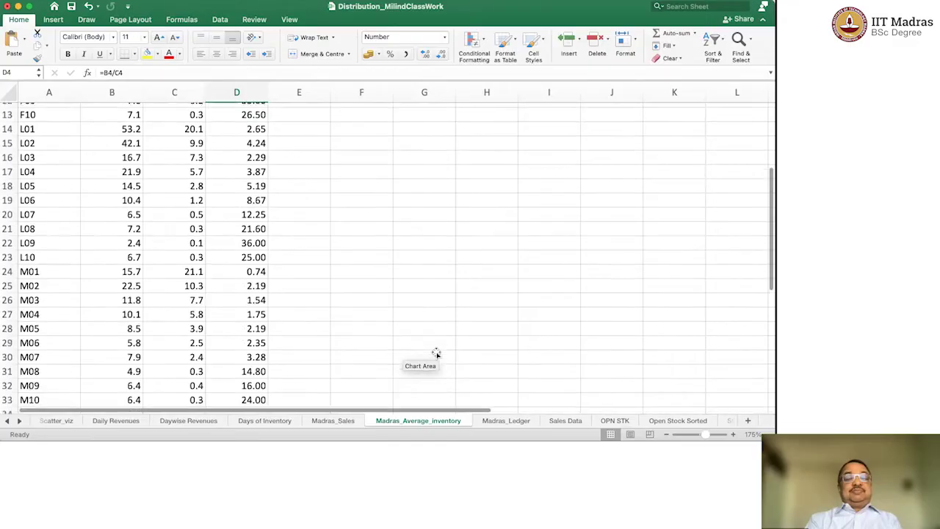
click(254, 242)
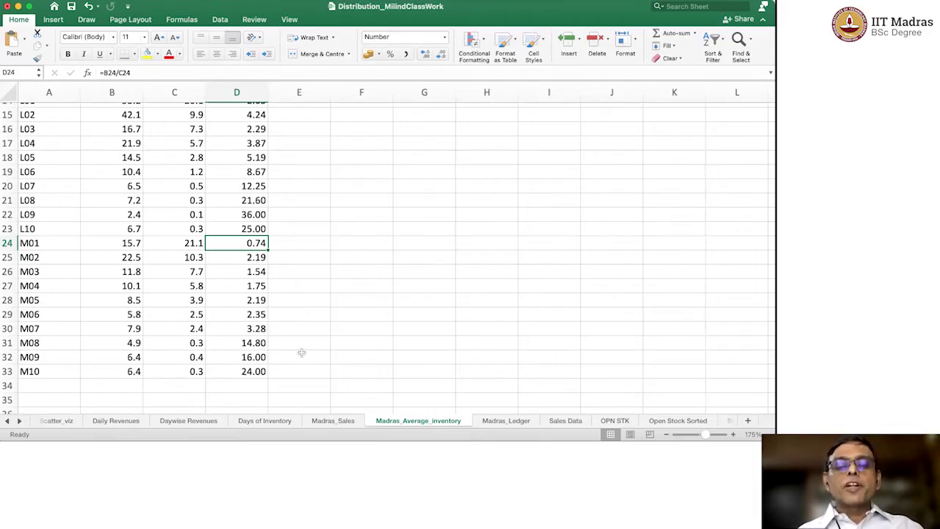
- Return to the Madras_Ledger sheet and inspect M01's closing stock for 10/04/21 in AO24
click(506, 422)
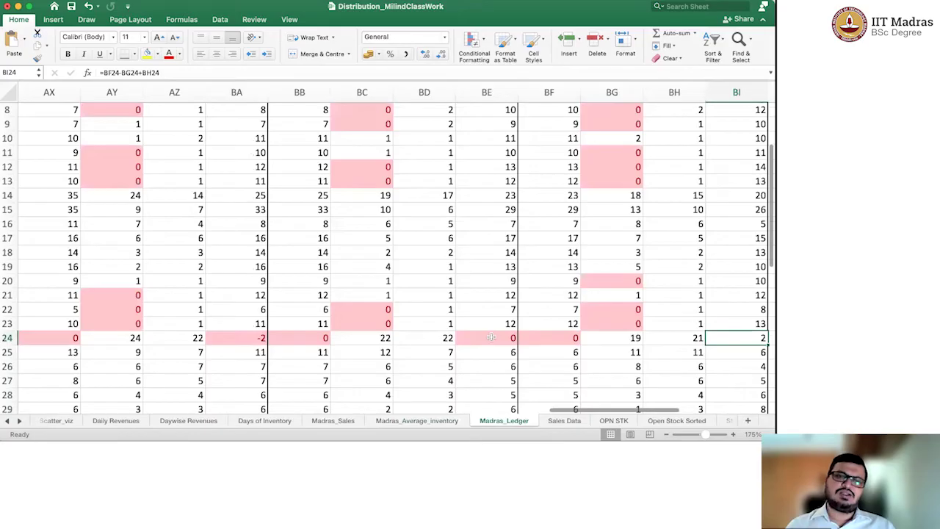
scroll(490, 336, up, 5)
scroll(490, 336, left, 10)
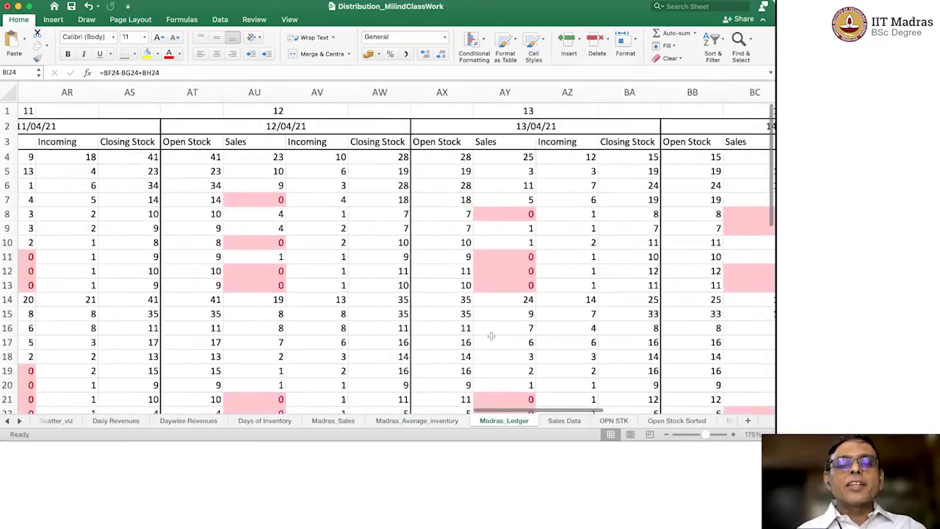
scroll(494, 337, left, 5)
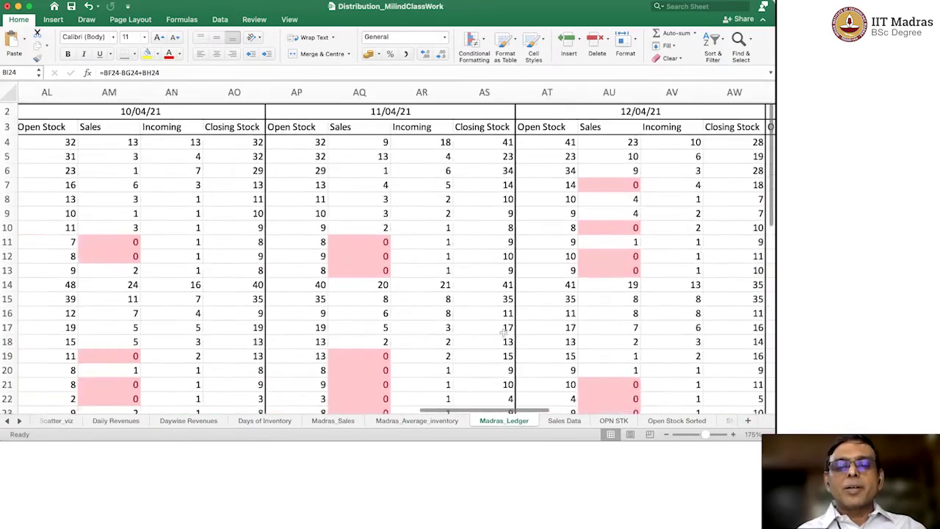
scroll(503, 334, down, 5)
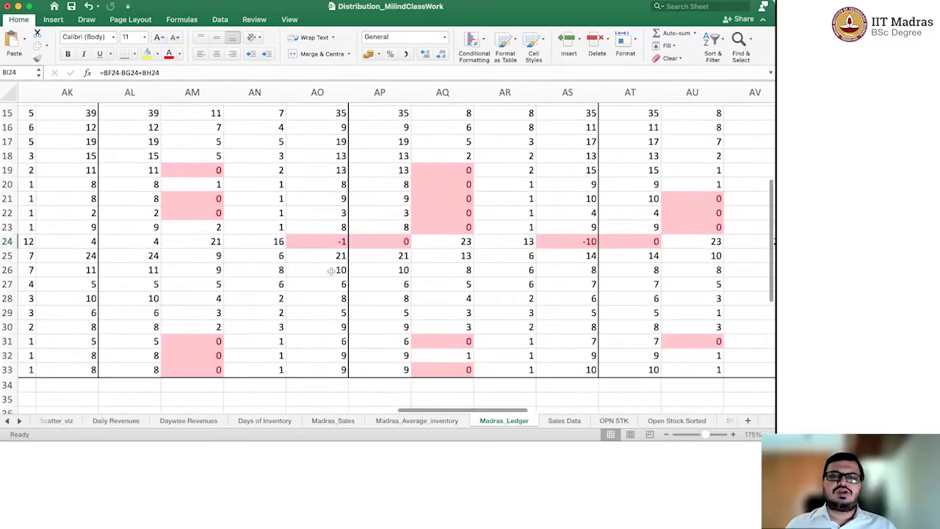
click(330, 240)
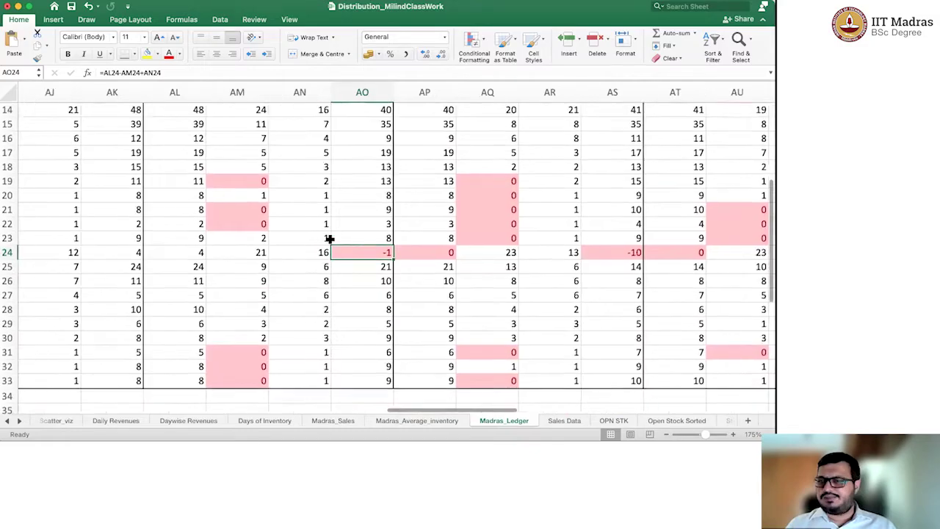
scroll(329, 240, left, 1)
scroll(330, 240, up, 1)
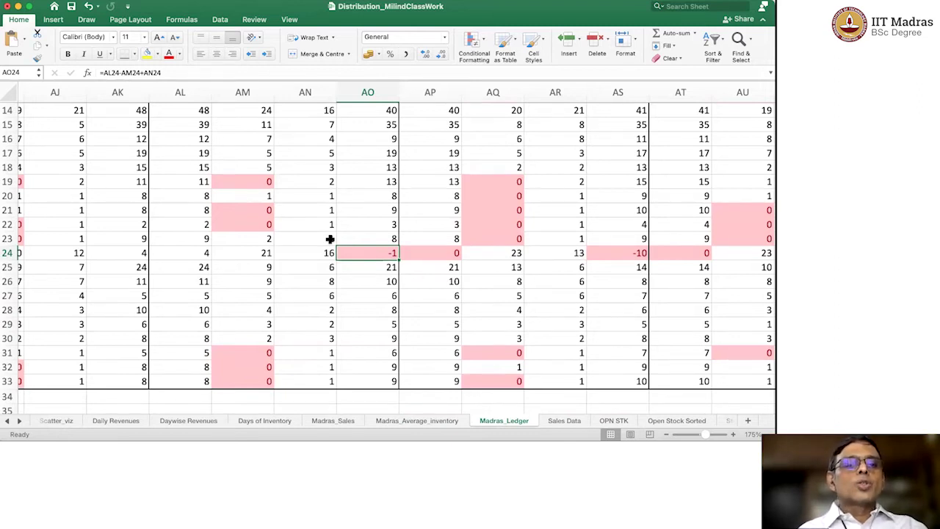
- Inspect M01's closing stock in AK24 and the stock entries of the preceding days in that row
click(119, 262)
click(128, 255)
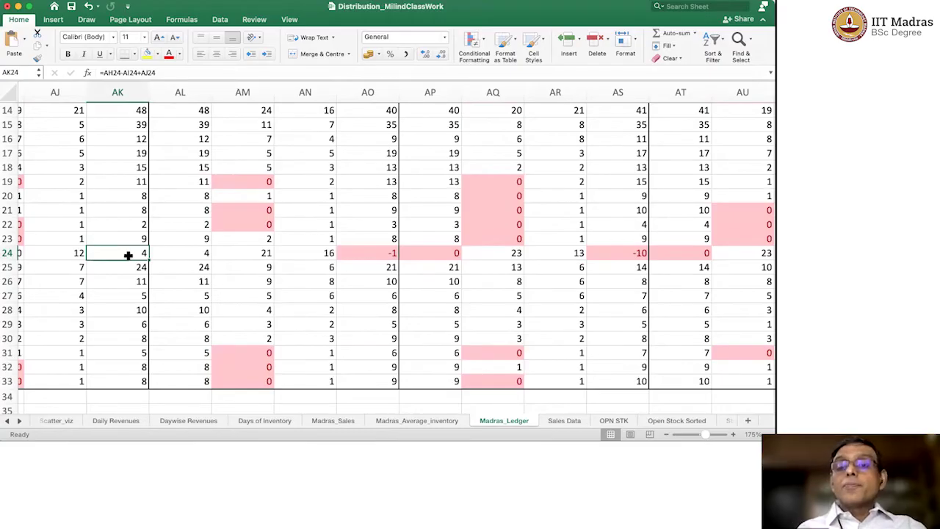
scroll(128, 255, left, 5)
scroll(128, 255, up, 2)
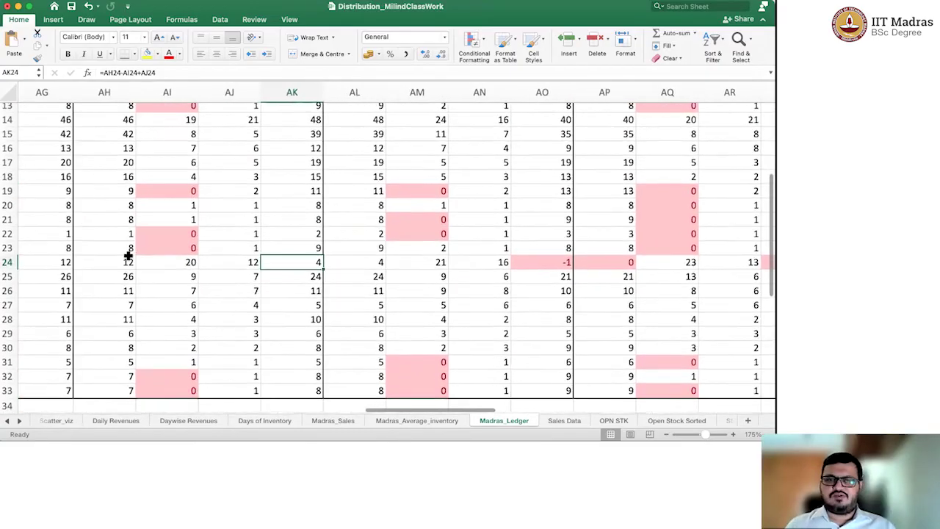
scroll(127, 254, left, 2)
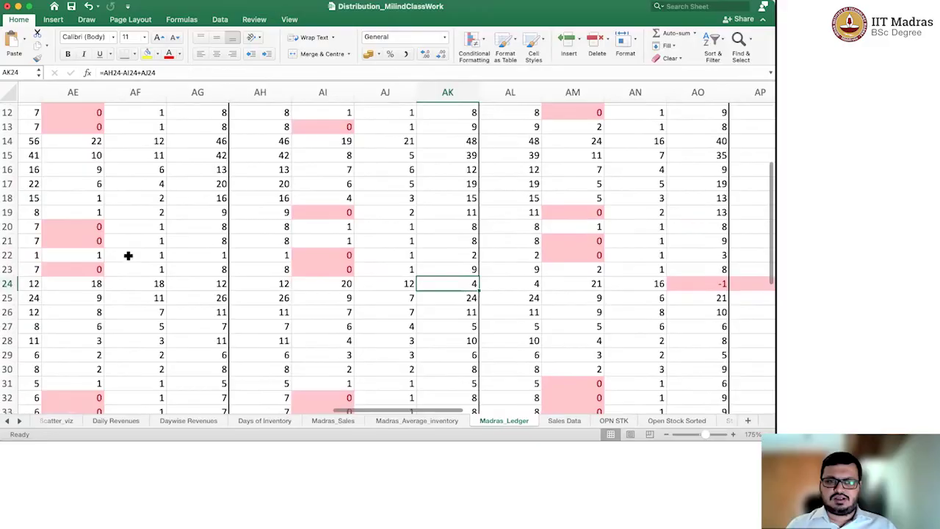
- Inspect M01's average open stock and average sales formulas in B24 and C24 of the Madras_Average_inventory sheet
click(446, 423)
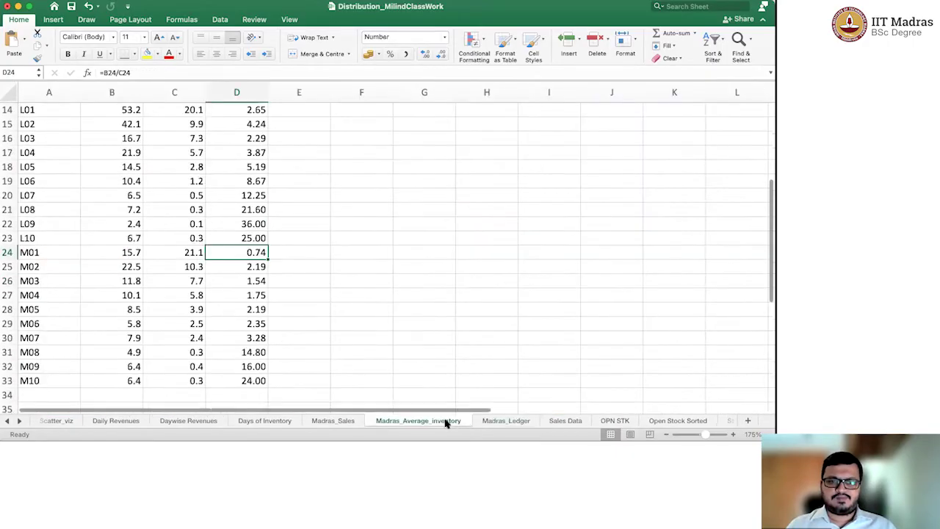
click(188, 252)
scroll(187, 252, up, 5)
scroll(187, 250, down, 2)
click(134, 358)
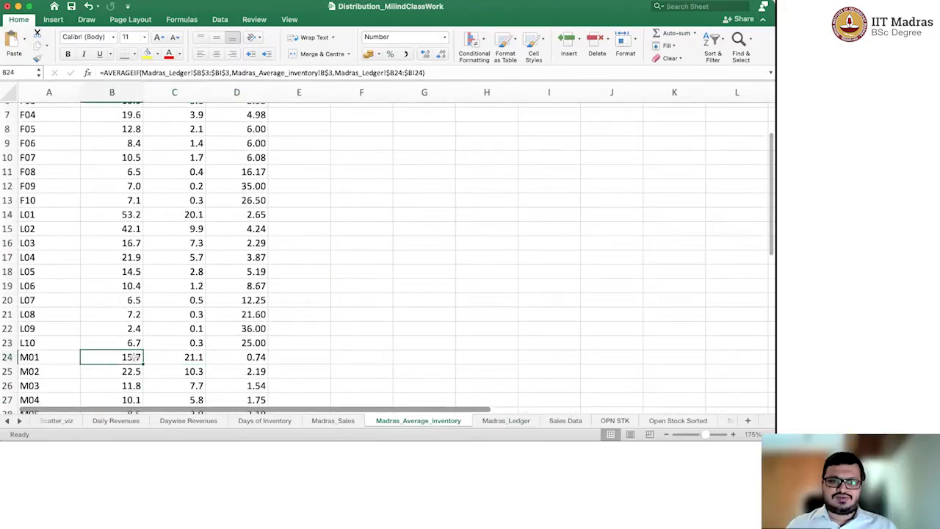
scroll(133, 355, up, 3)
scroll(133, 356, down, 3)
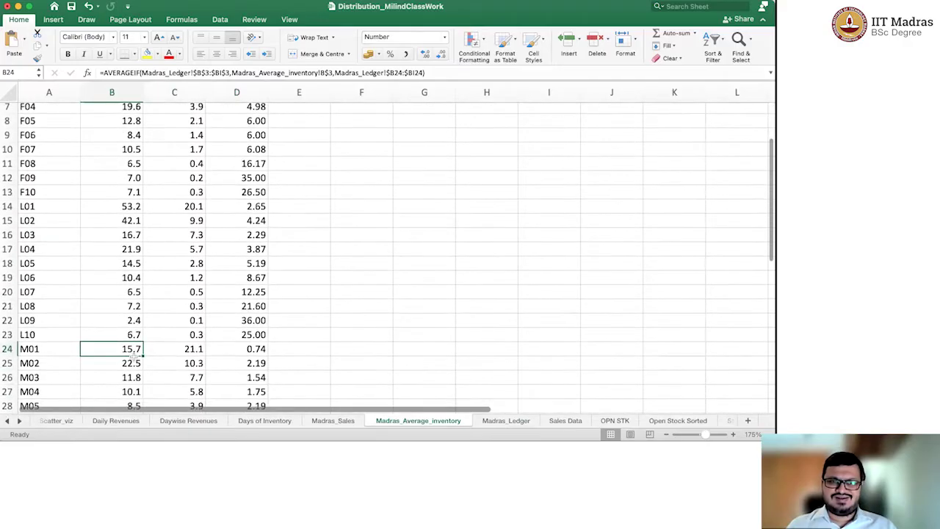
click(189, 352)
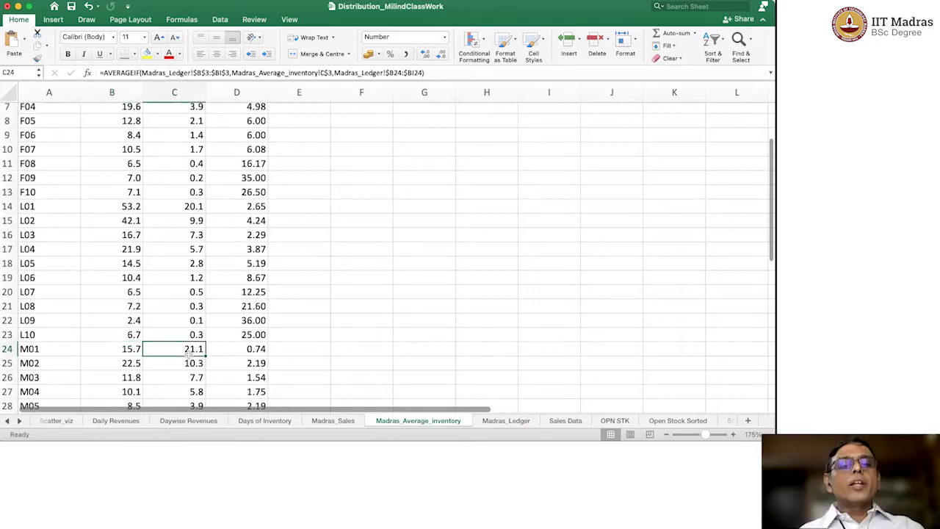
- Trace M01's stock in Madras_Ledger back along row 24 to the first days, inspecting the closing stock in E24 and I24
click(345, 422)
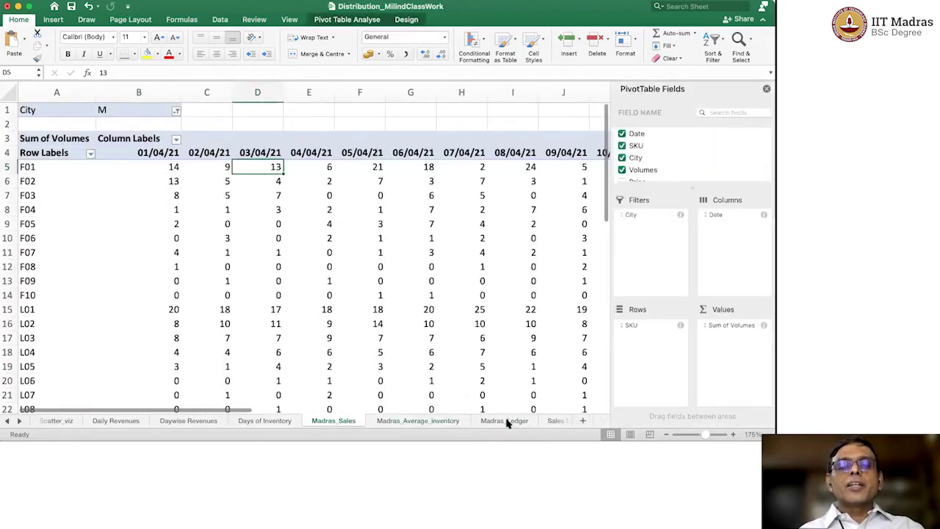
click(506, 421)
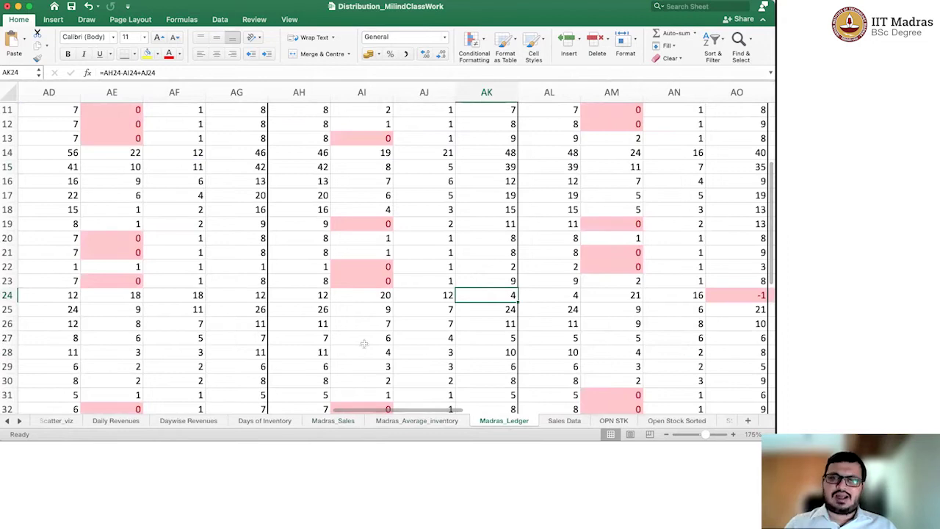
scroll(363, 344, left, 3)
scroll(363, 344, left, 8)
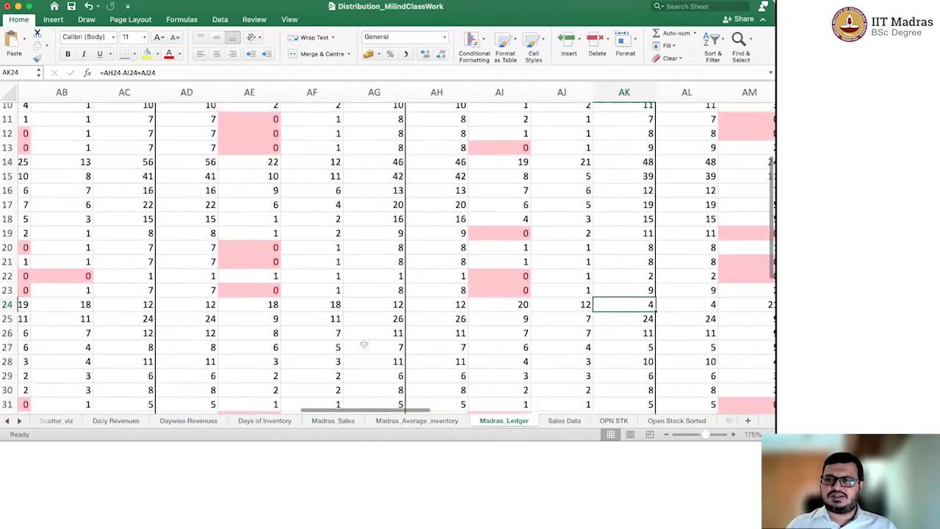
scroll(364, 344, left, 6)
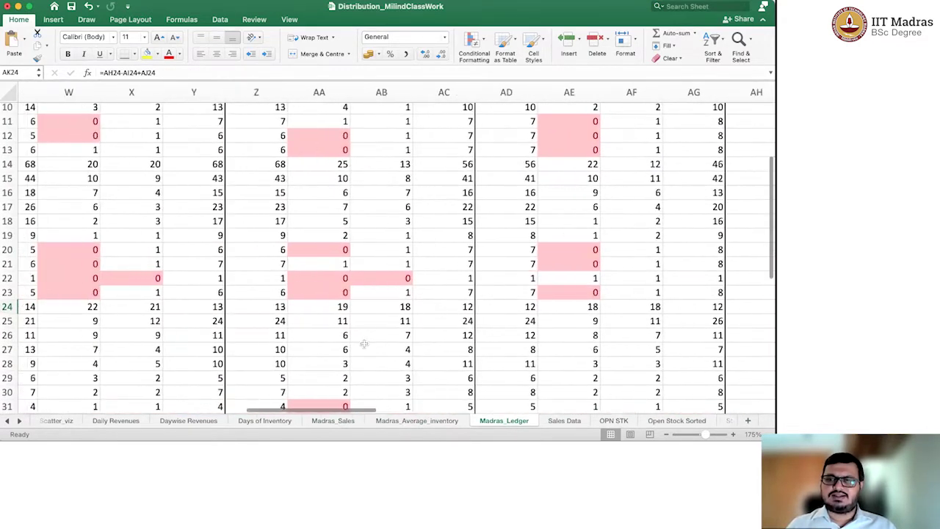
scroll(365, 345, left, 8)
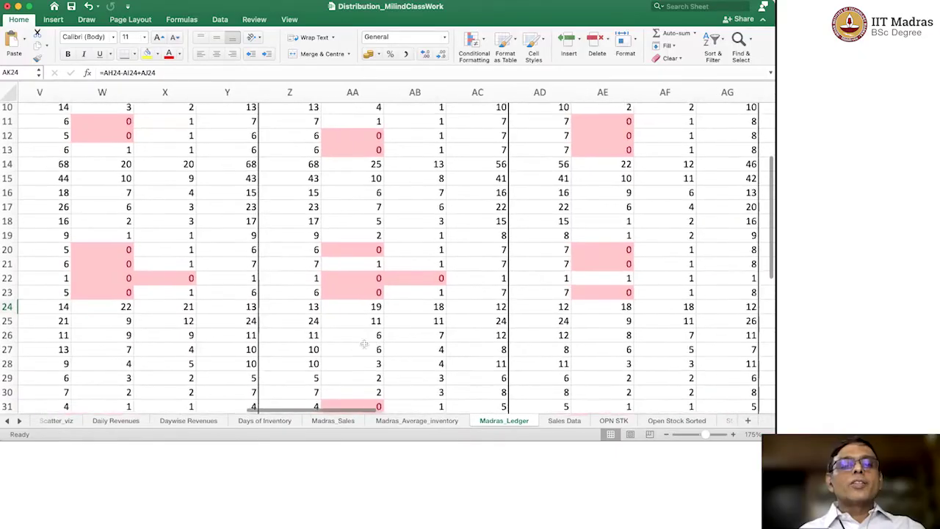
scroll(363, 344, left, 8)
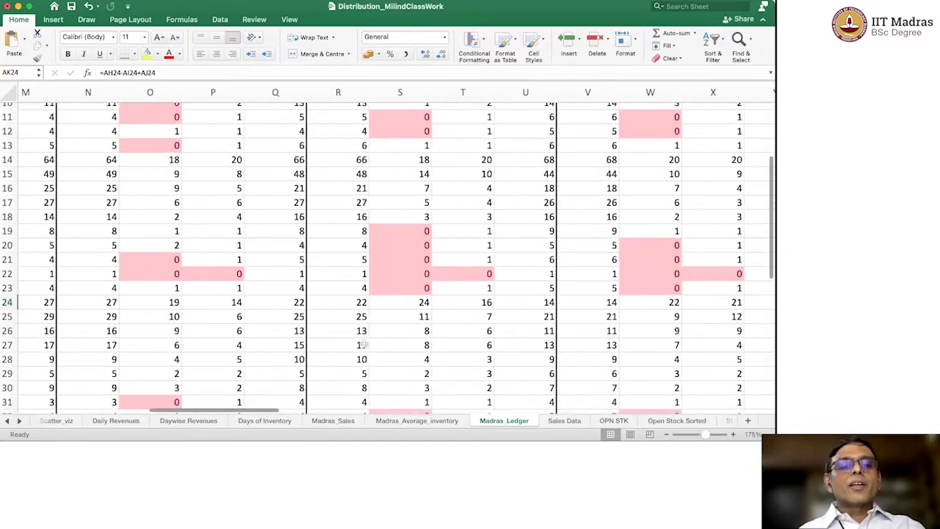
scroll(363, 343, left, 8)
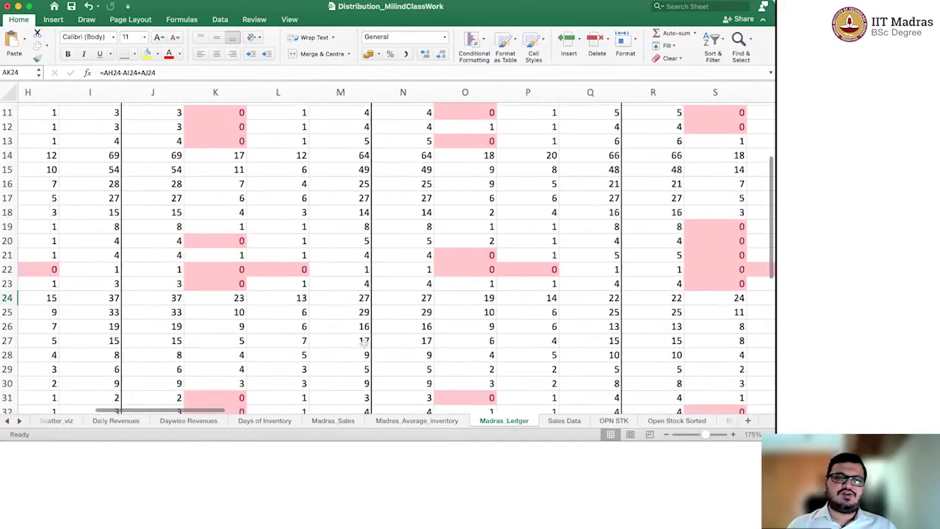
scroll(364, 343, left, 2)
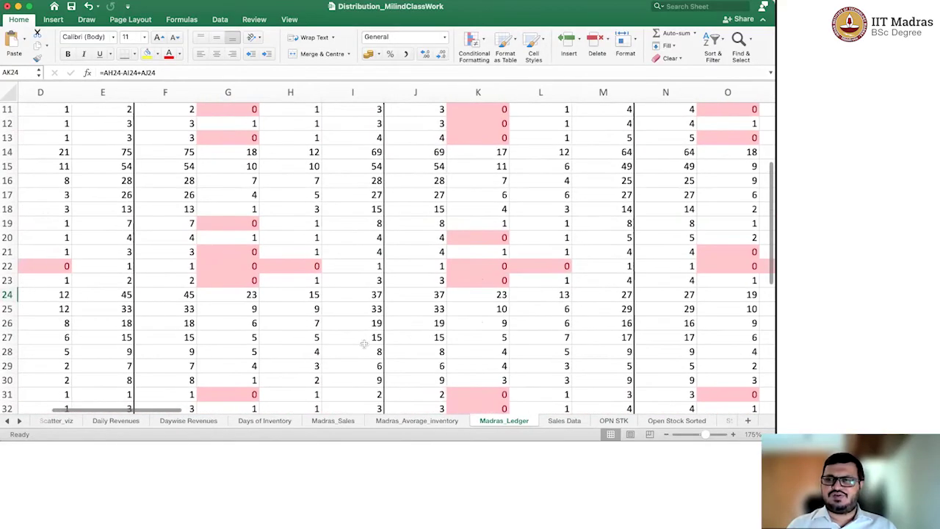
click(138, 295)
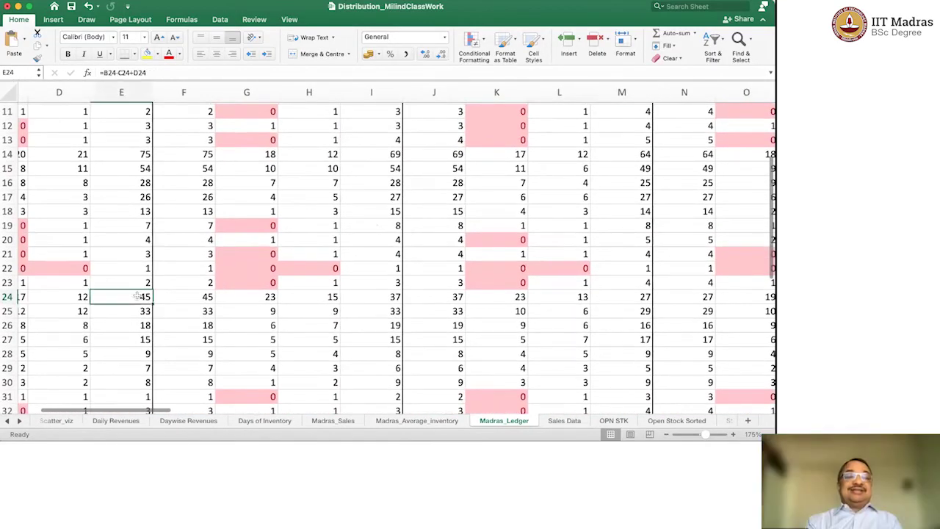
click(383, 297)
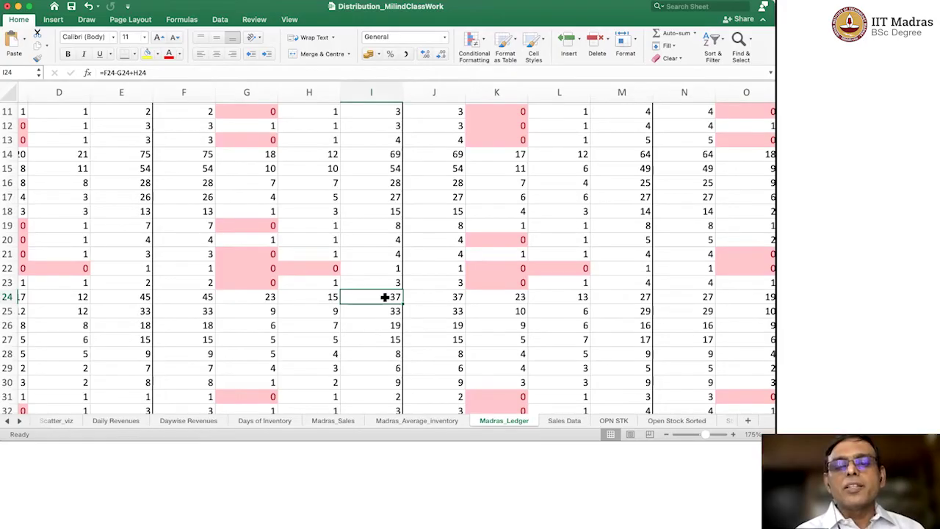
- Trace M01's stock, sales and incoming entries along row 24 of Madras_Ledger from 02/04/21 through the mid-April days
scroll(384, 297, up, 5)
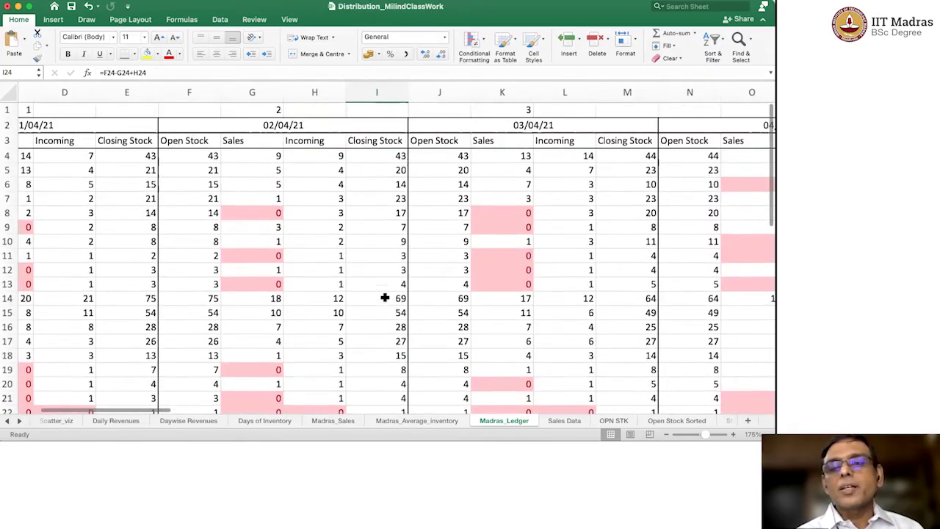
scroll(385, 296, down, 2)
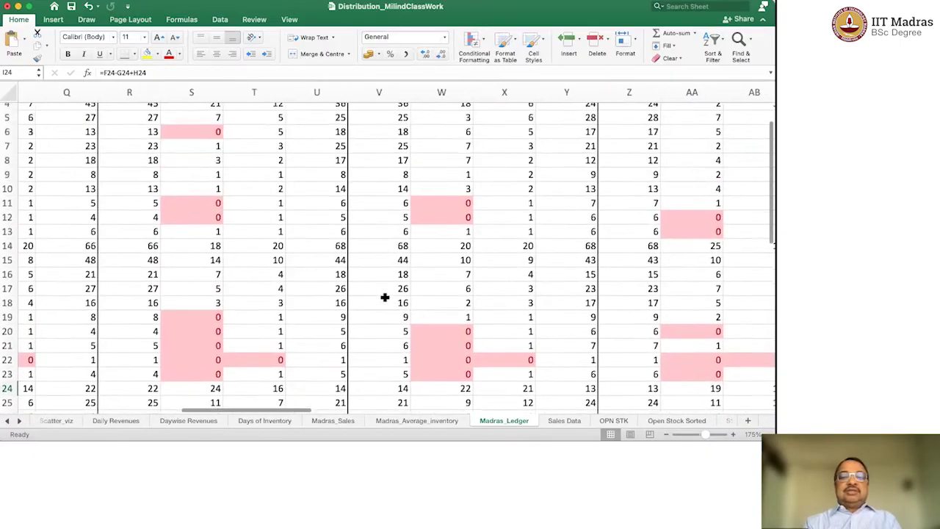
scroll(385, 297, up, 2)
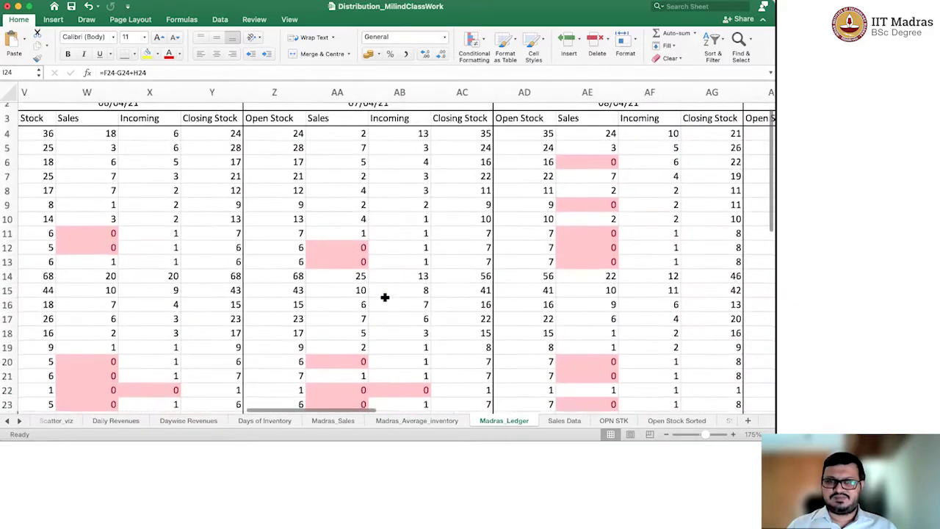
scroll(385, 297, right, 1)
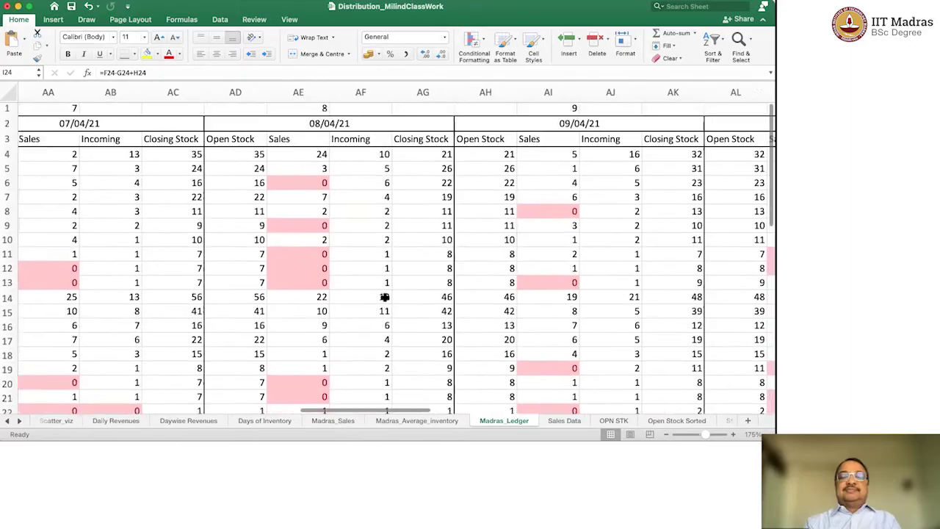
scroll(385, 296, right, 2)
scroll(385, 296, down, 3)
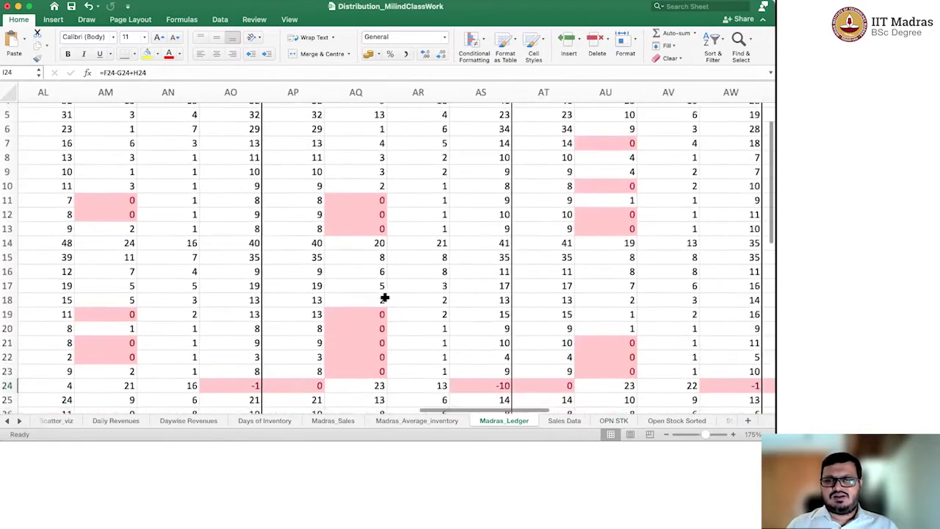
scroll(385, 296, right, 1)
scroll(385, 296, down, 1)
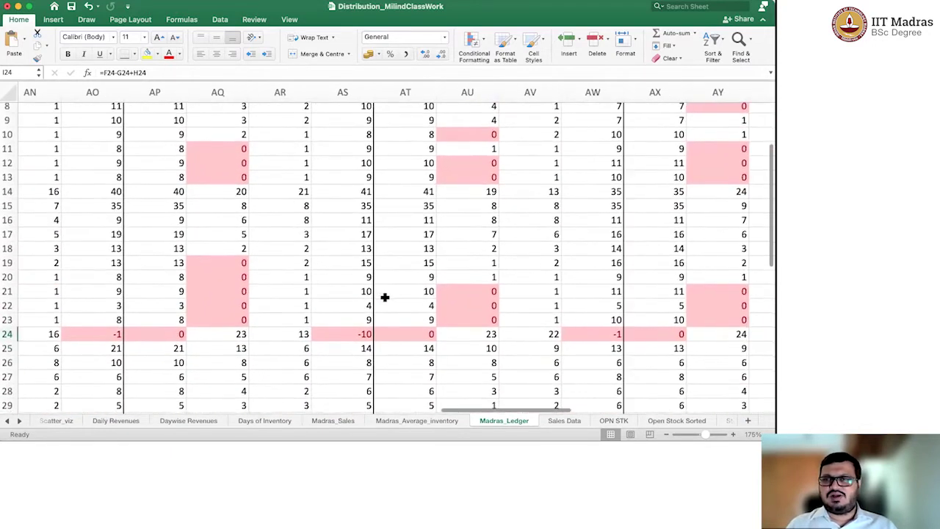
scroll(384, 296, right, 1)
scroll(385, 297, down, 2)
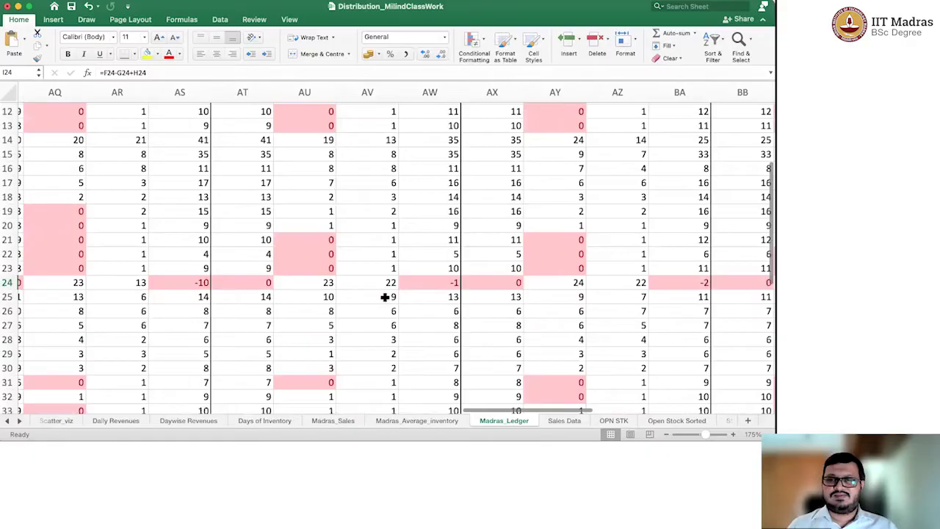
scroll(385, 296, right, 1)
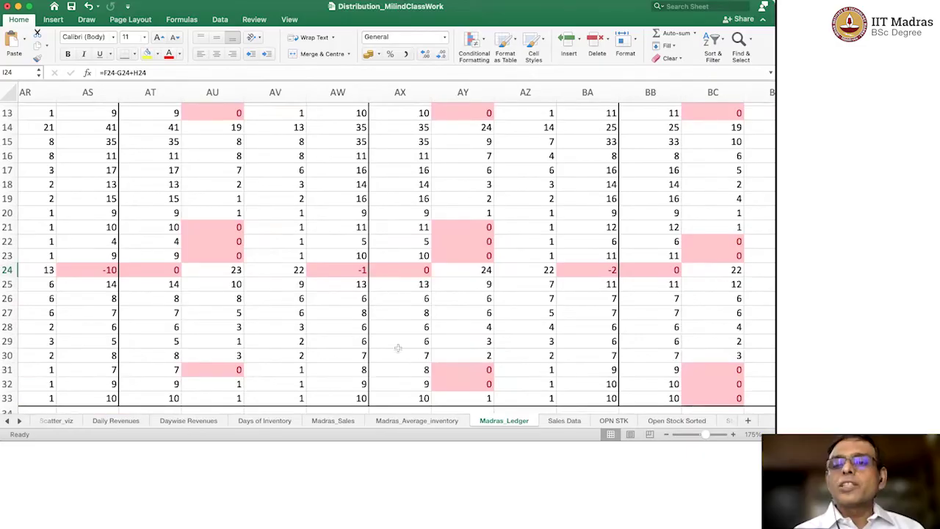
scroll(579, 341, up, 2)
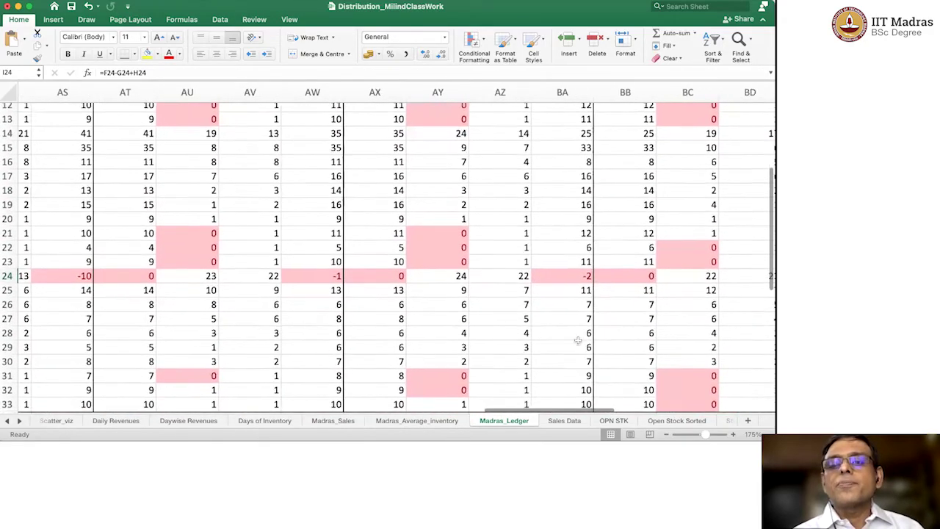
- Examine M01's open and closing stock in Madras_Ledger for the last days up to 15/04/21
scroll(578, 340, right, 3)
scroll(577, 340, down, 2)
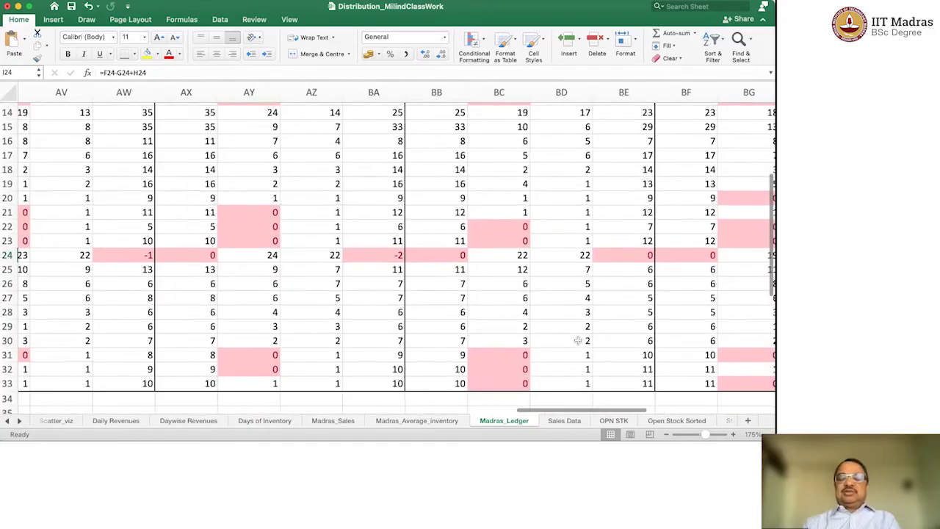
scroll(578, 340, right, 5)
scroll(578, 340, up, 1)
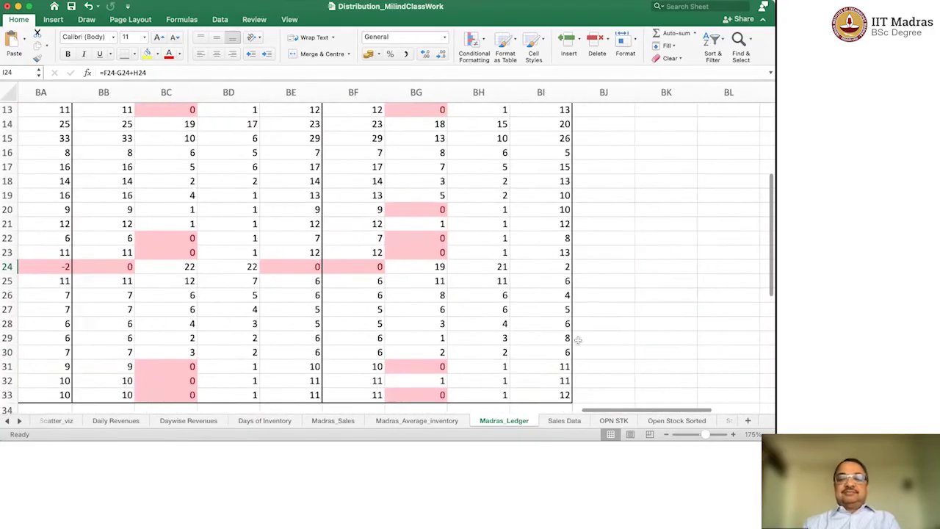
scroll(578, 340, up, 6)
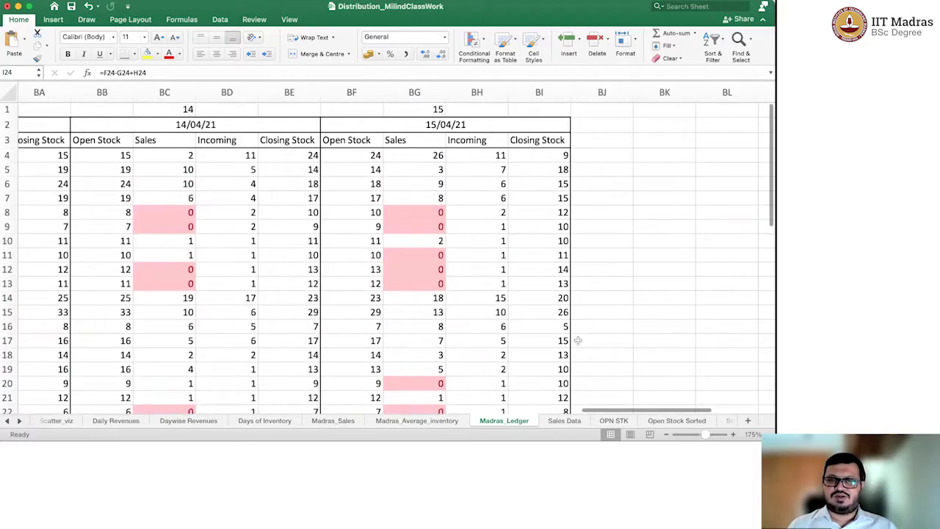
scroll(578, 340, down, 6)
scroll(578, 340, left, 4)
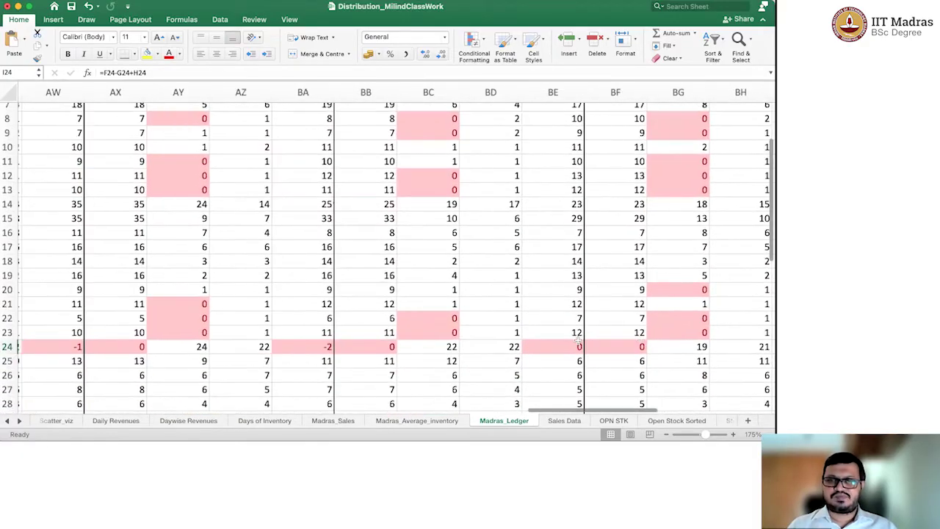
- Compare M01's row in Madras_Ledger with its average open stock, sales and days of inventory in Madras_Average_inventory
click(435, 420)
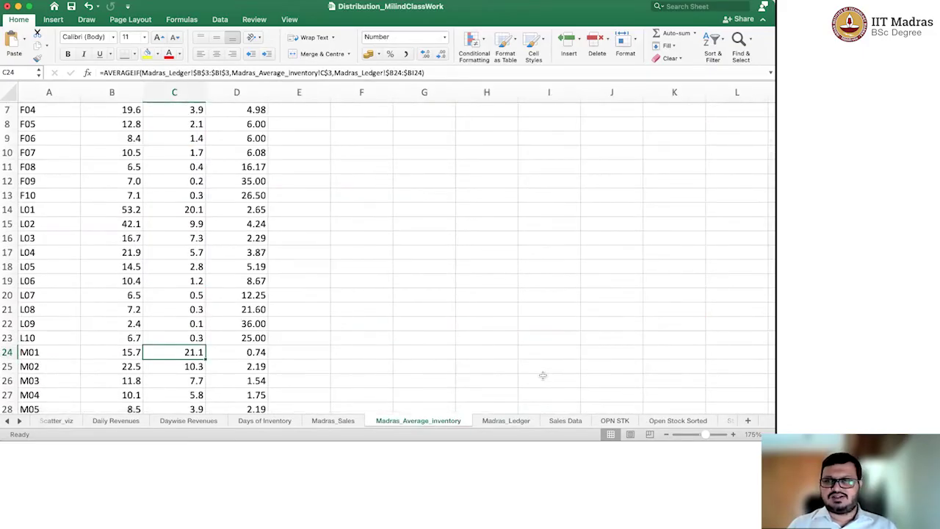
click(511, 420)
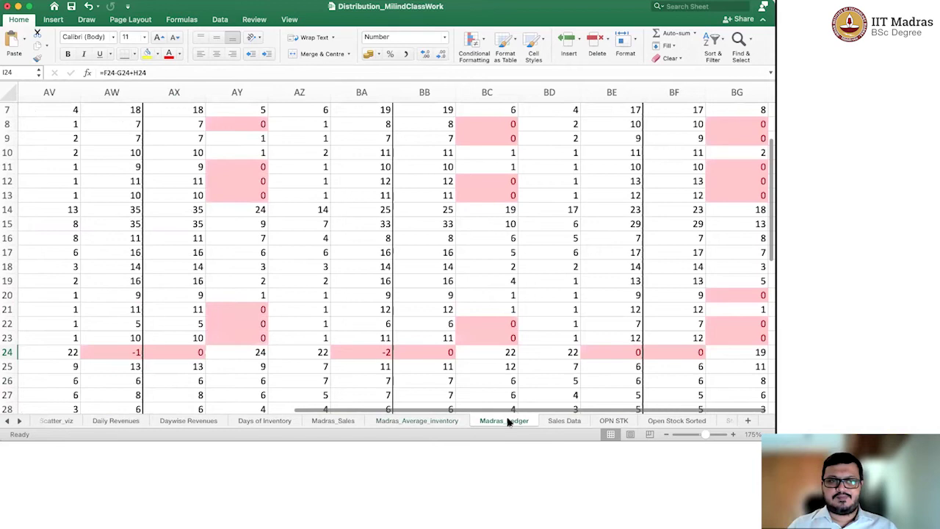
click(422, 421)
scroll(457, 355, up, 3)
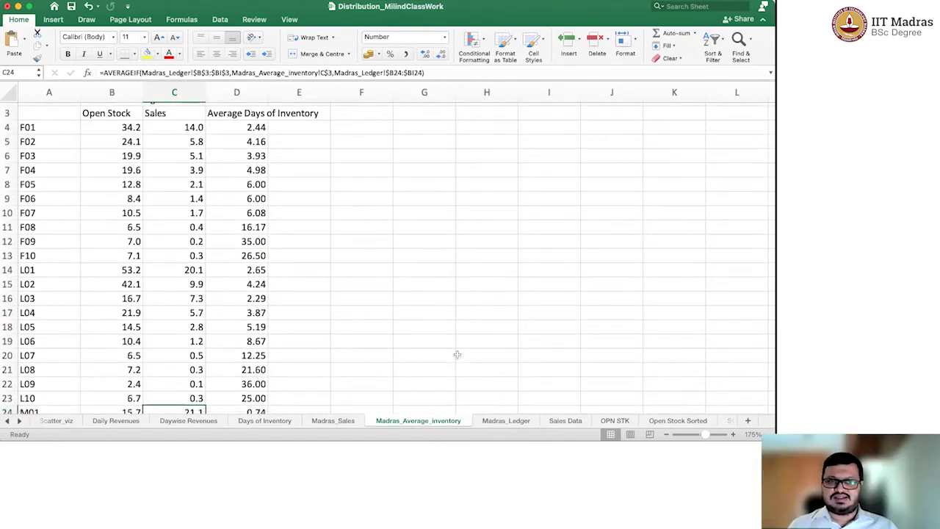
scroll(457, 355, down, 3)
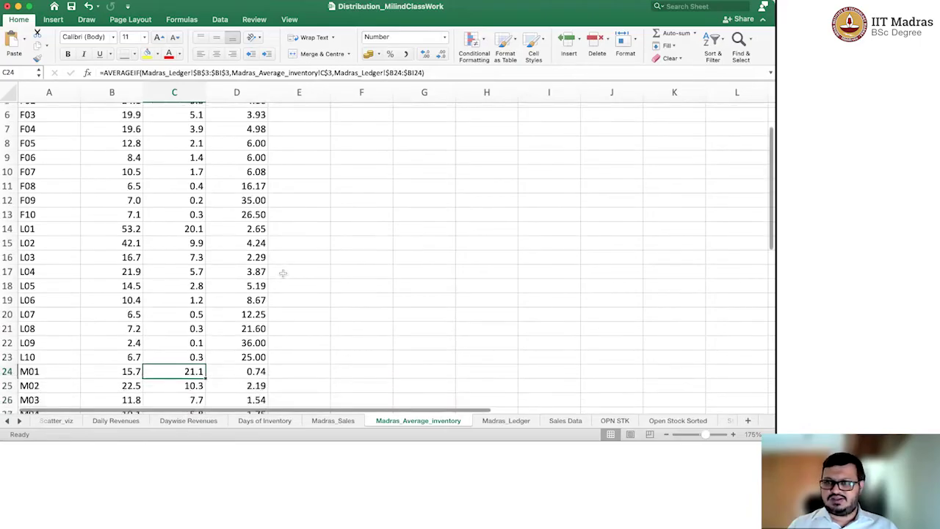
- Inspect the average days of inventory formulas for L01 through L09 in D14 to D22, one by one
click(262, 230)
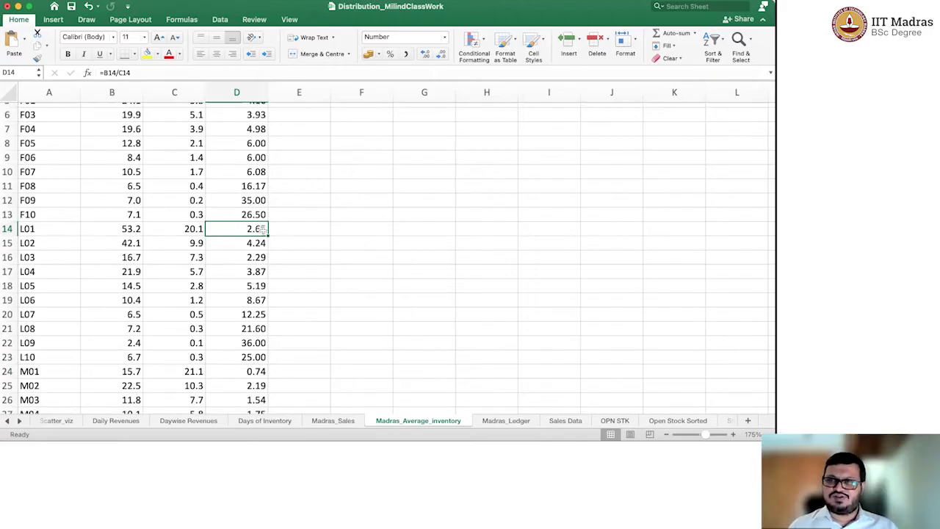
key(Down)
key(Down)
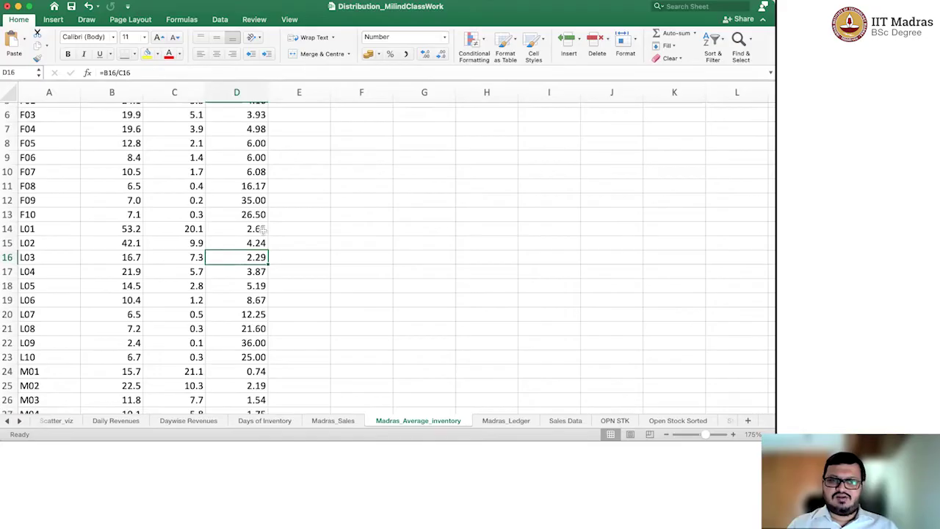
key(Down)
key(Down)
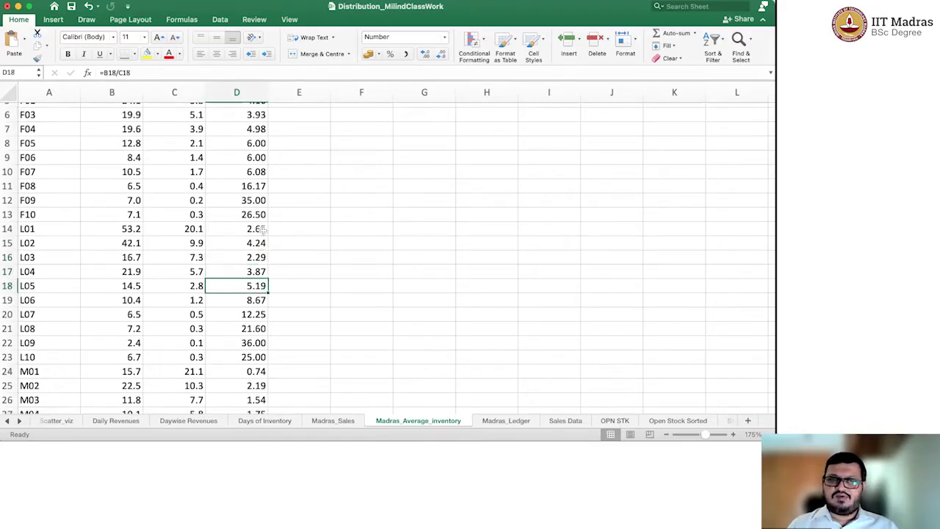
key(Down)
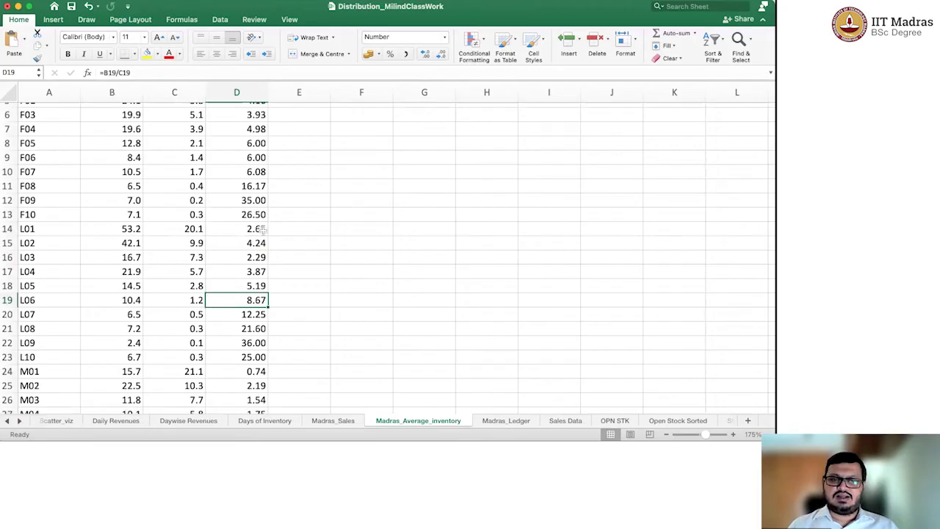
key(Down)
key(Down)
key(Down)
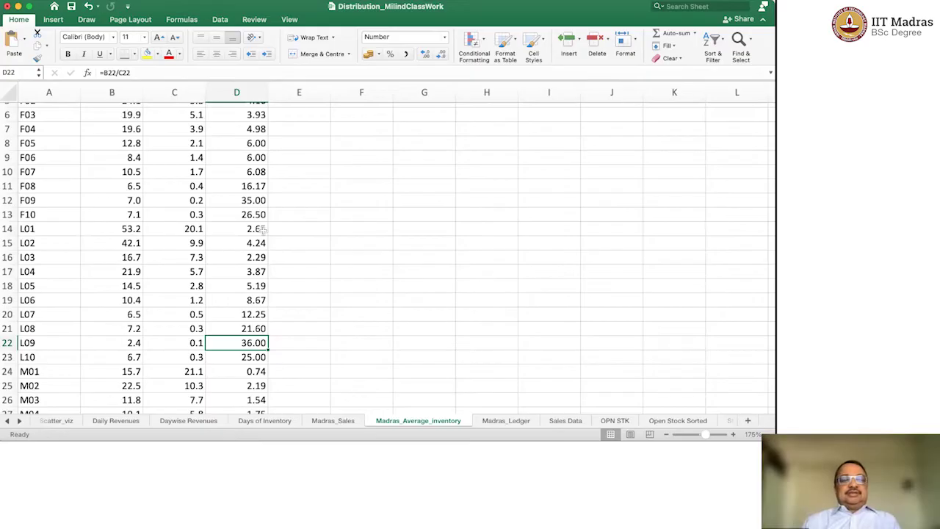
- Review the average days of inventory for all products from F01 to M10
scroll(262, 229, up, 3)
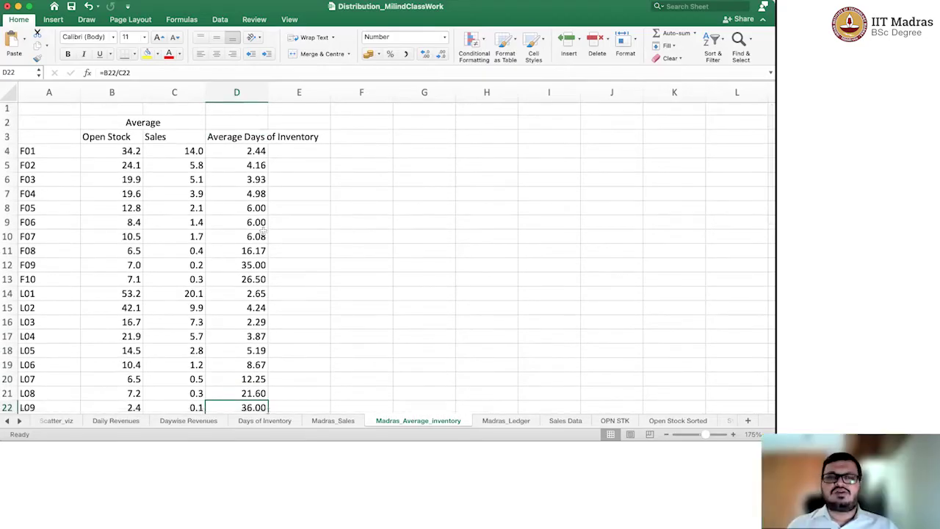
scroll(262, 231, down, 8)
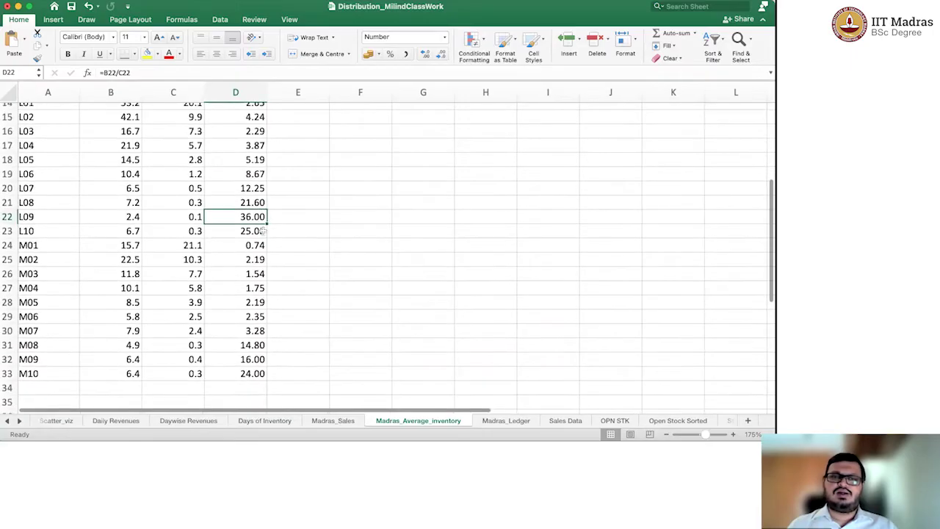
scroll(262, 230, up, 3)
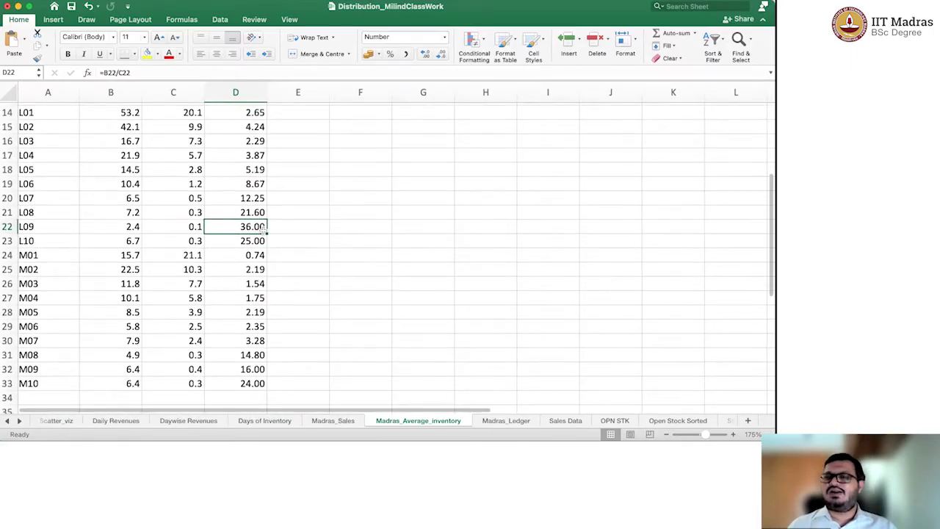
scroll(262, 231, up, 3)
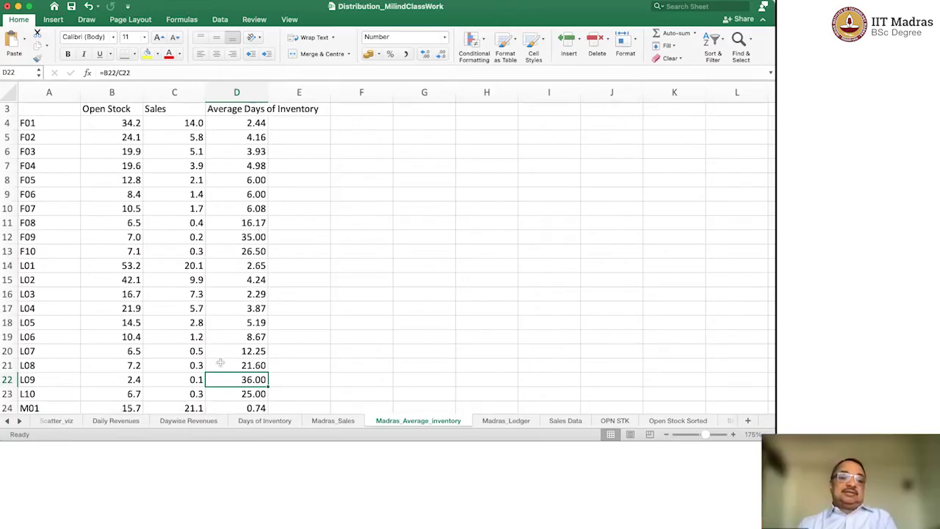
- Open the Revenue_Pareto sheet and review its ranked revenue table and Pareto chart
click(7, 420)
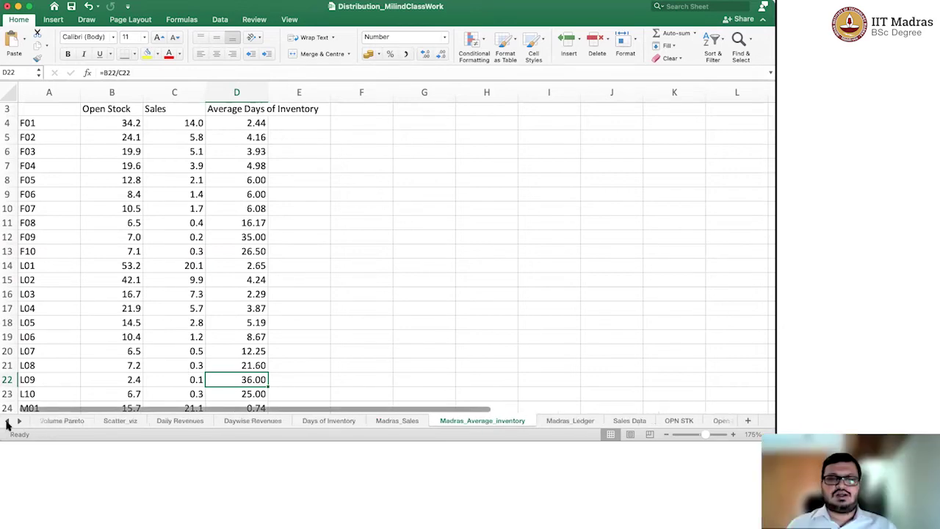
click(6, 420)
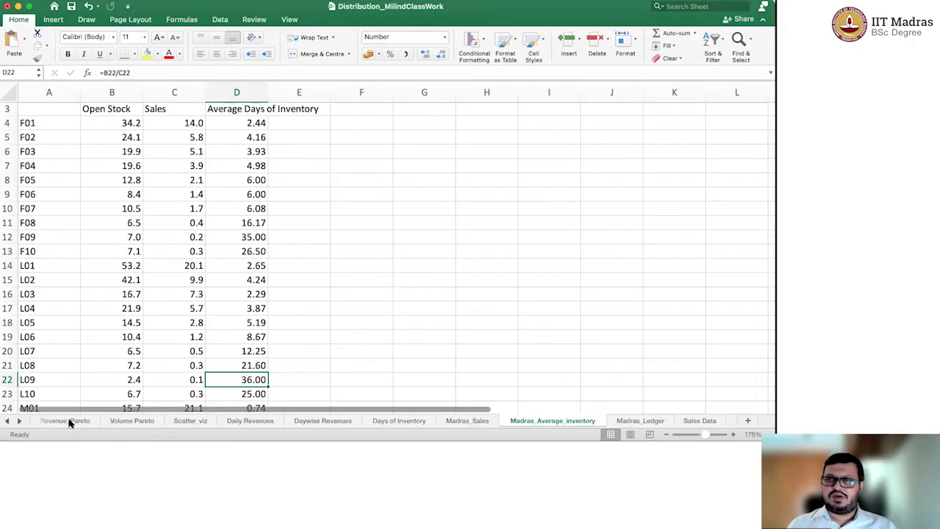
click(67, 421)
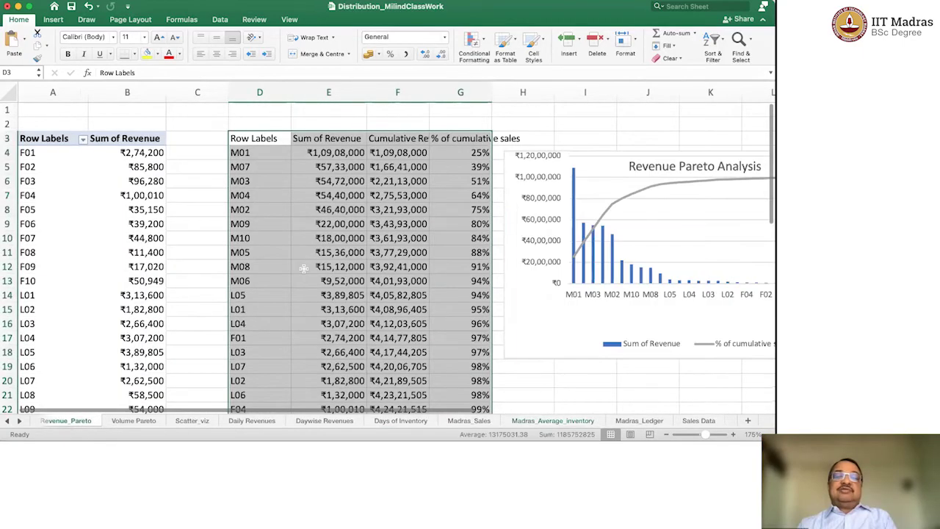
scroll(303, 269, down, 1)
scroll(303, 269, down, 2)
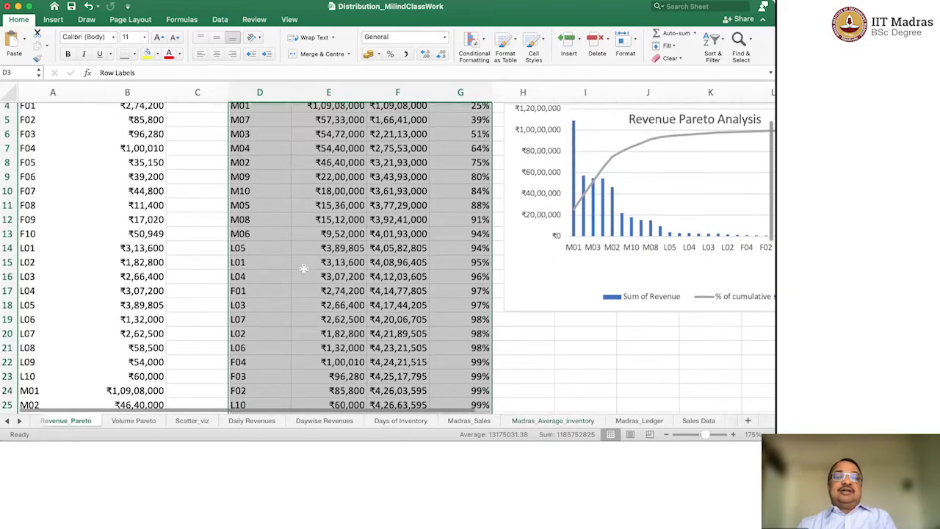
scroll(303, 269, up, 2)
scroll(303, 268, right, 1)
- Select the cumulative sales percentages in G4:G9, covering M01 down to M09
click(426, 163)
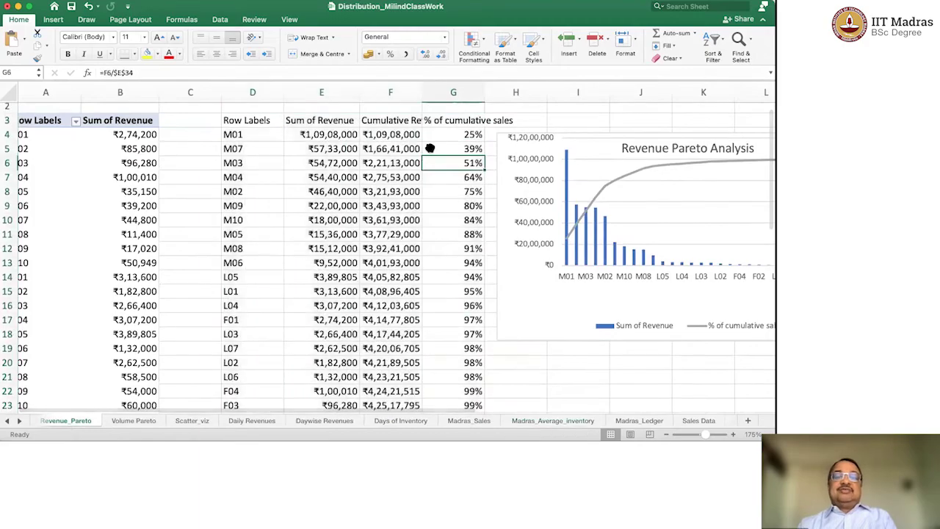
click(446, 133)
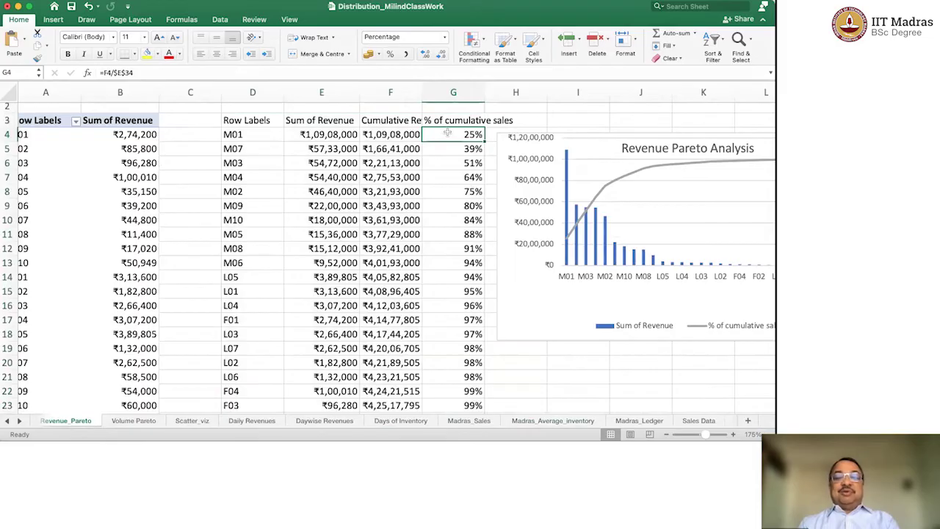
key(shift+Down)
key(shift+Down)
key(shift+Down)
key(shift+Down)
key(shift+Down)
key(shift+Down)
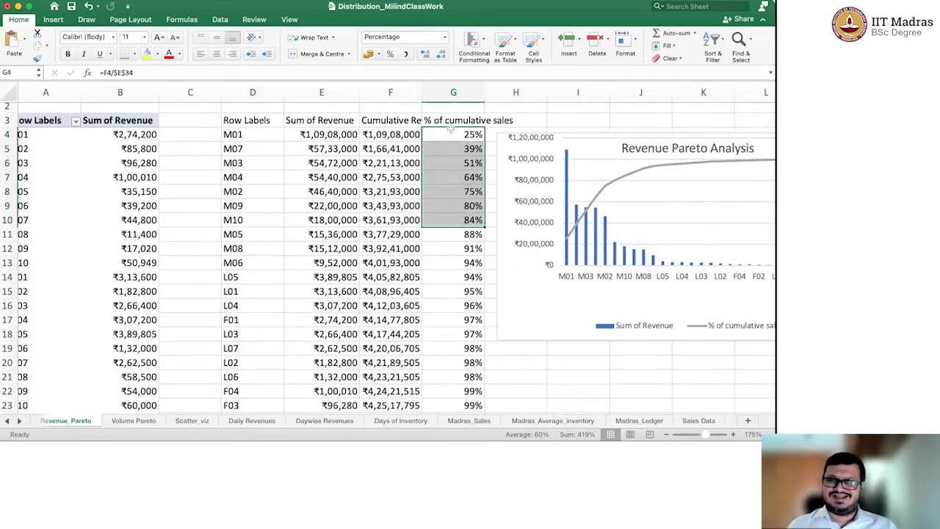
key(shift+Up)
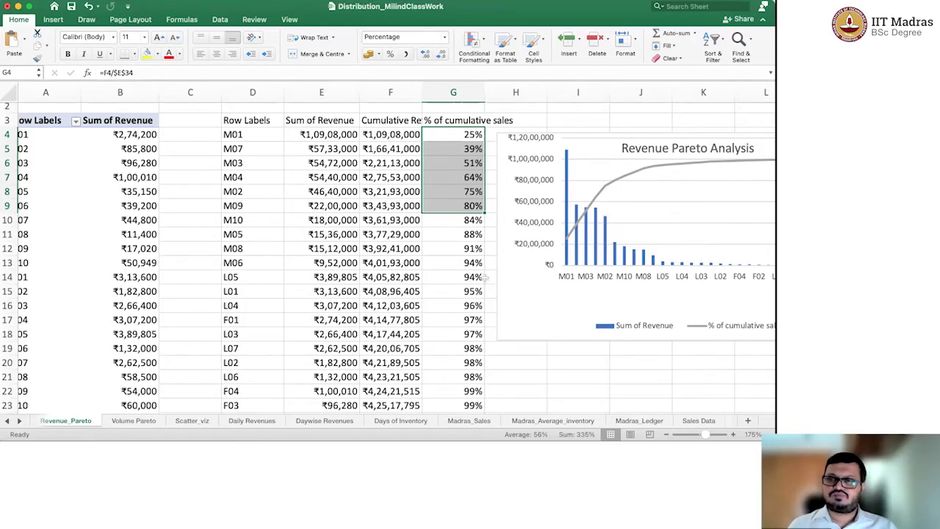
- Go through the top-ranked products M01, M07, M03, M04, M02 and M09 in D4 to D9 one by one
click(253, 138)
click(249, 149)
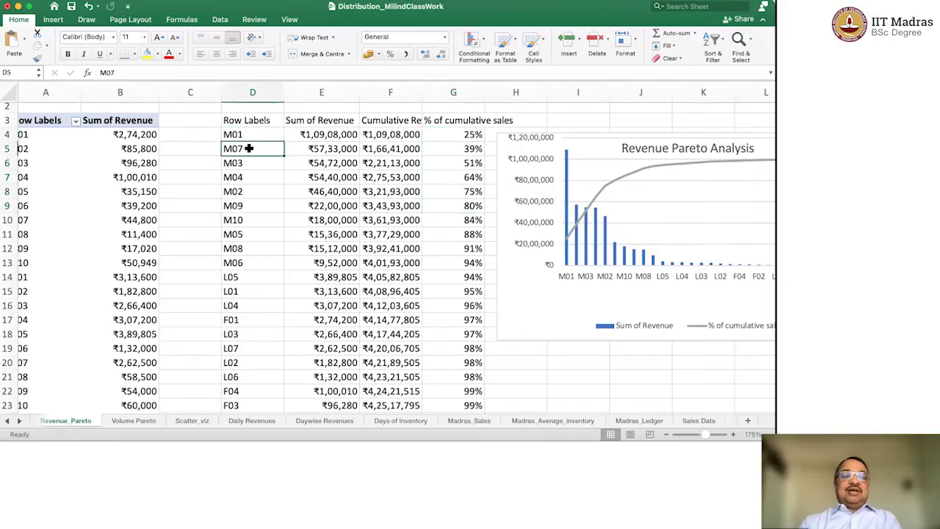
click(243, 165)
click(243, 176)
click(237, 191)
click(238, 206)
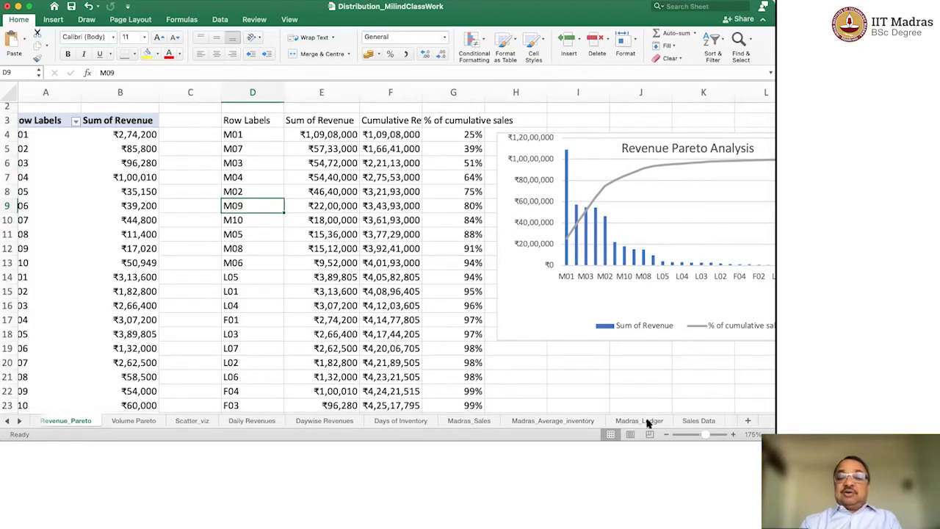
- In the Madras_Average_inventory sheet, fill the average days of inventory cells for M01 to M04 (D24:D27) with yellow
click(579, 422)
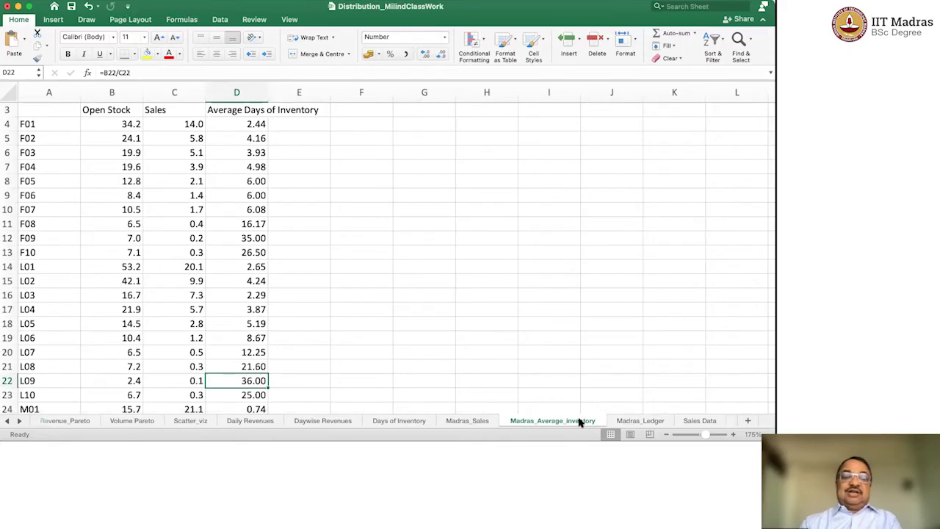
scroll(353, 329, down, 5)
scroll(353, 329, down, 5)
click(247, 231)
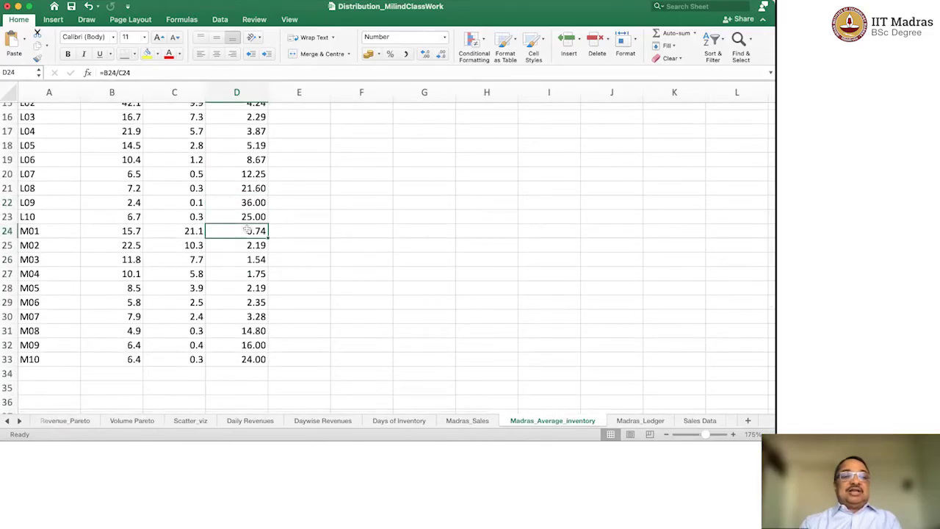
click(146, 54)
click(229, 242)
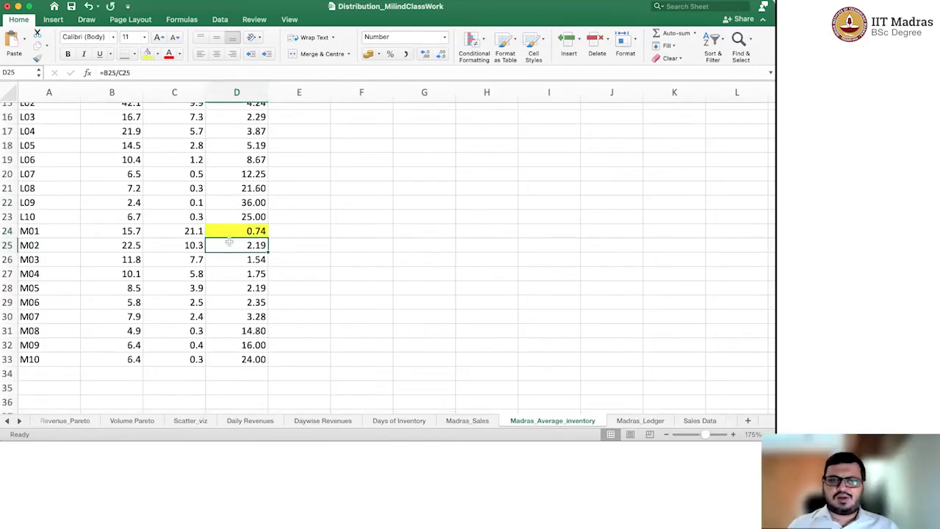
click(147, 53)
click(235, 260)
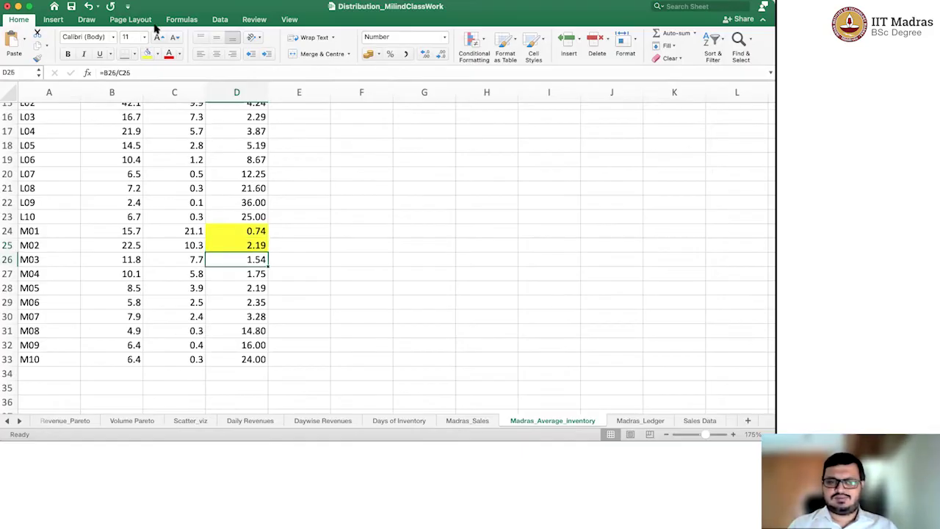
click(149, 56)
click(239, 276)
click(147, 53)
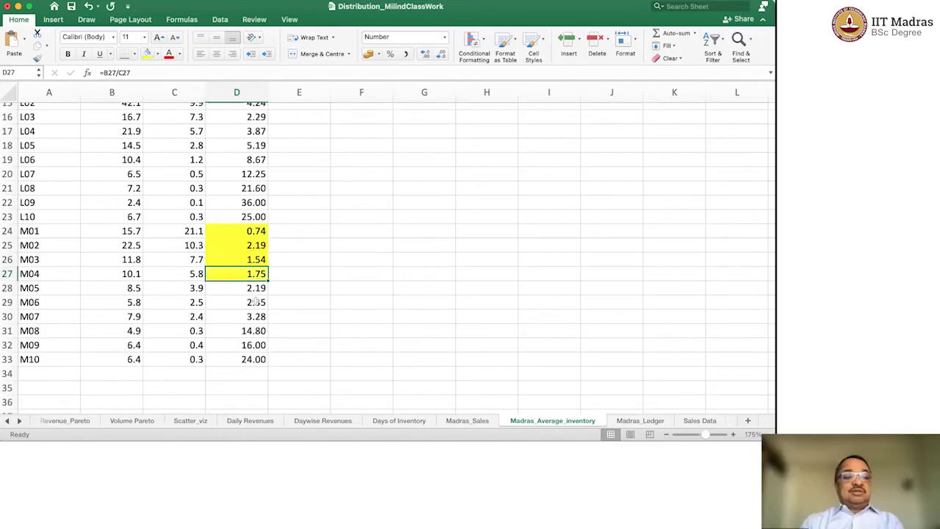
- Highlight the average days of inventory for M07 and M09 (D30 and D32) in yellow
click(248, 318)
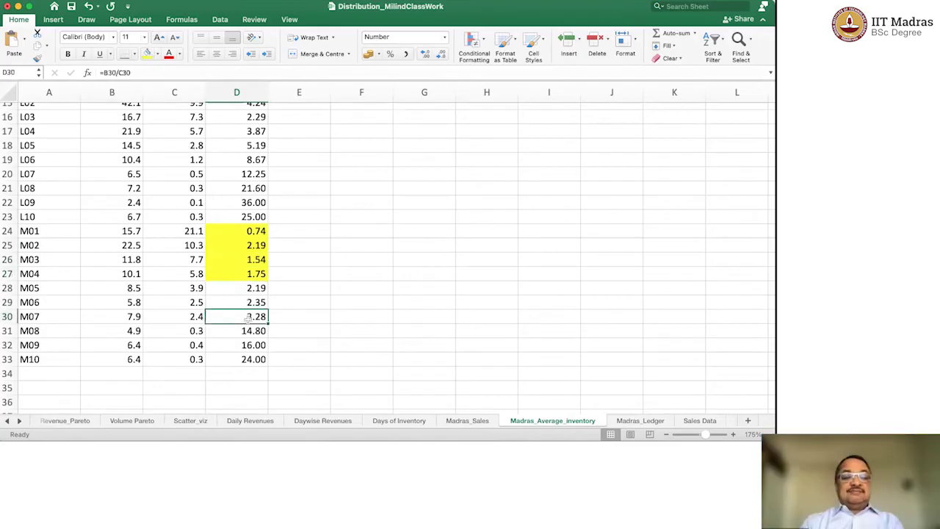
click(147, 55)
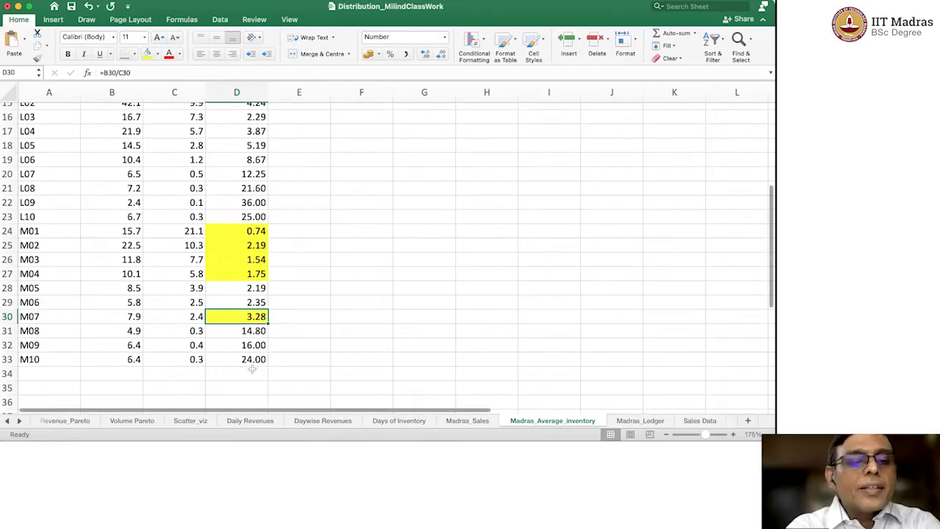
click(258, 344)
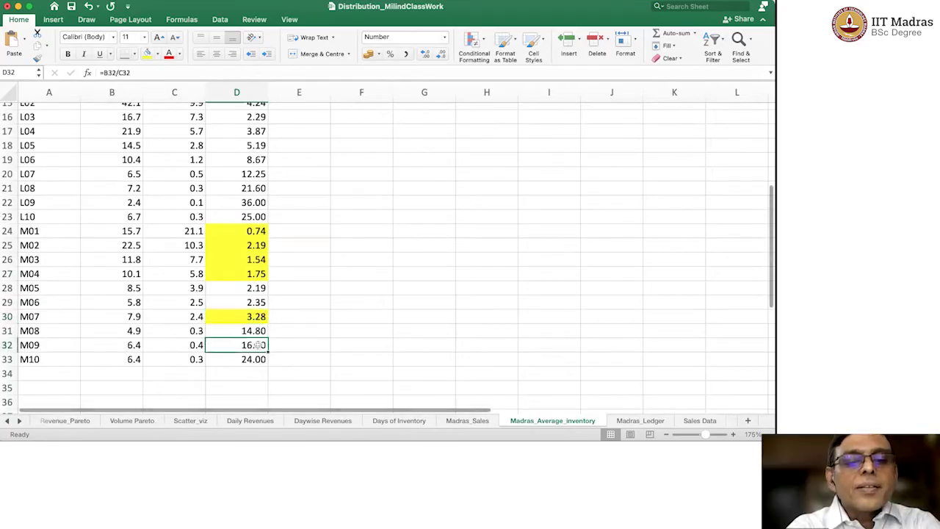
click(148, 56)
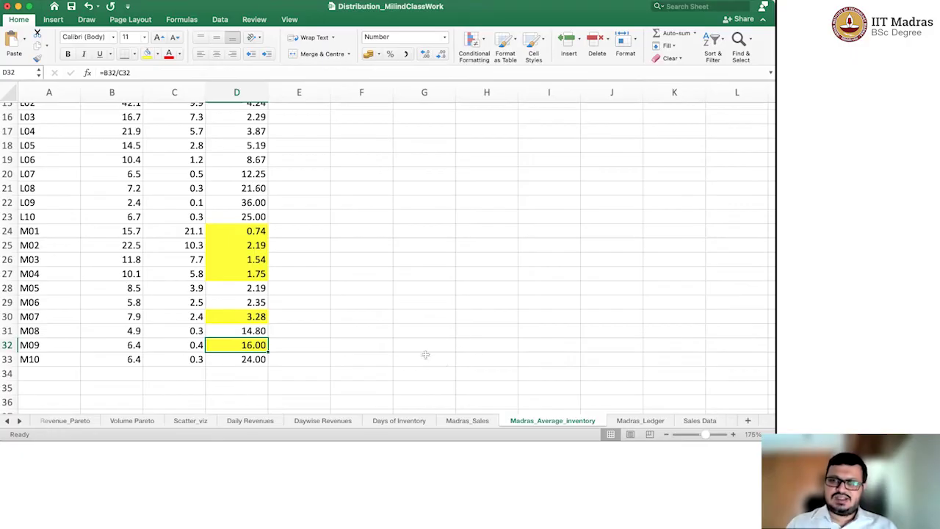
- Fill the open stock cells for M01 to M04 (B24:B27) with green
click(130, 242)
key(Up)
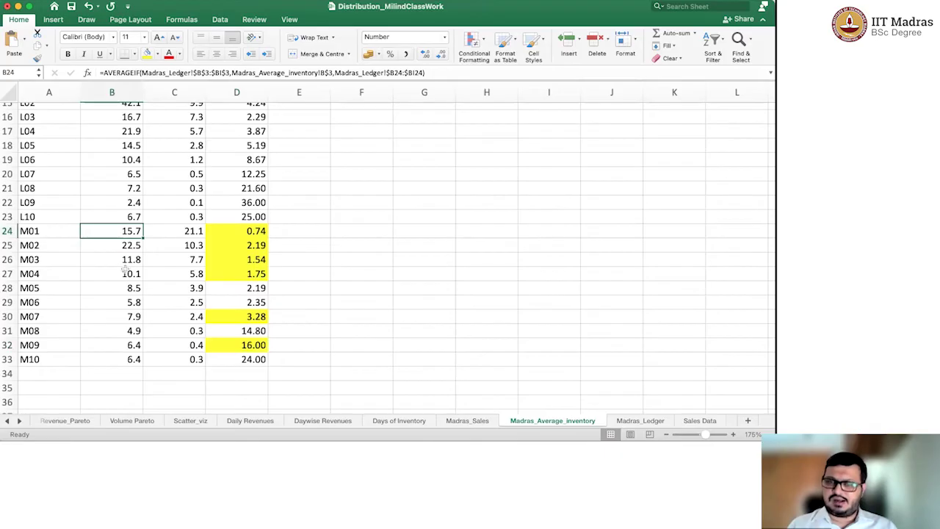
drag(121, 232, 125, 271)
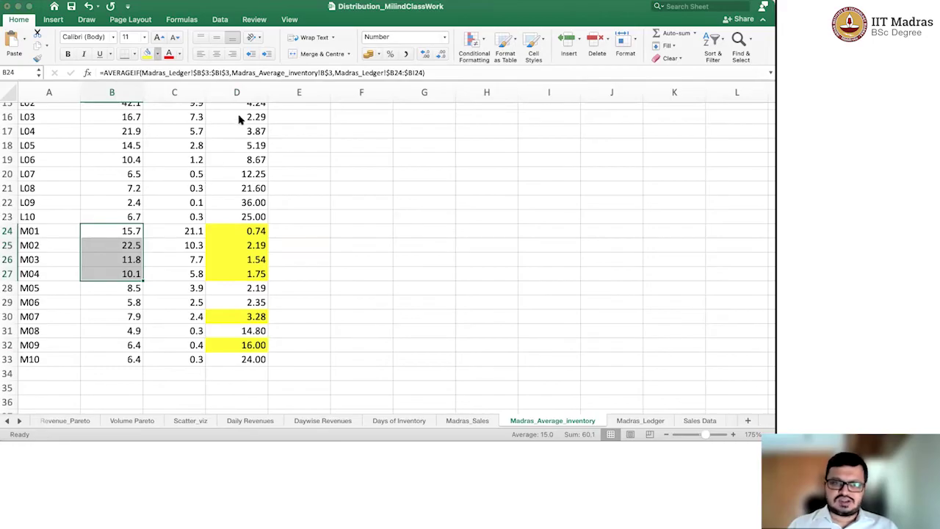
key(super+y)
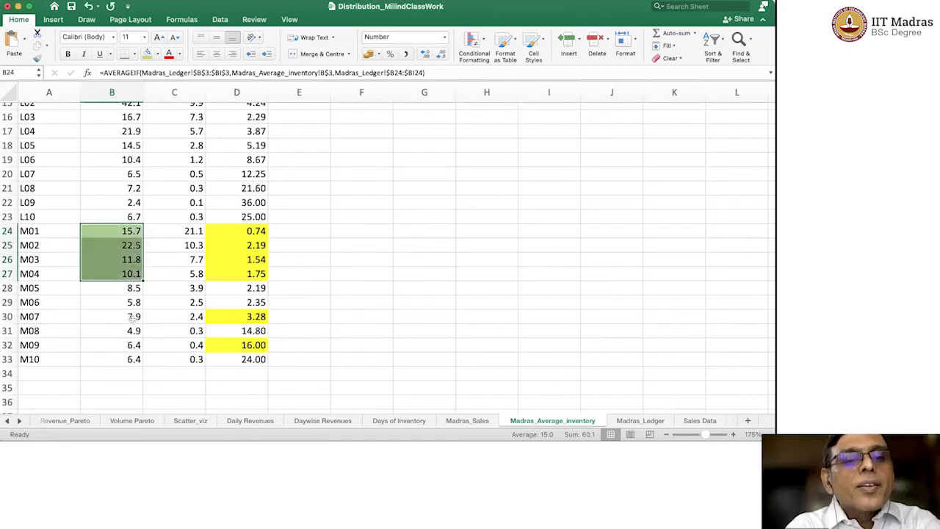
- Fill the open stock cells for M08 to M10 (B31:B33) with light orange
click(130, 330)
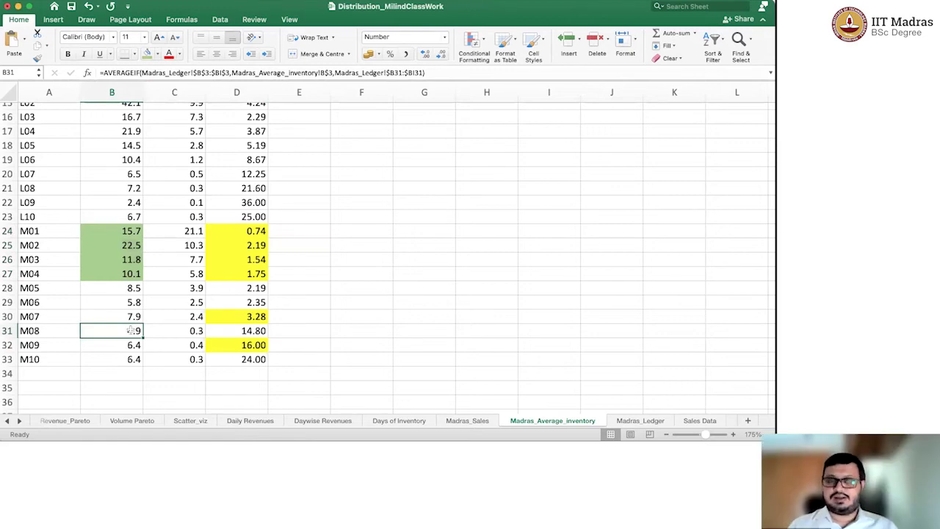
key(shift+Down)
key(shift+Down)
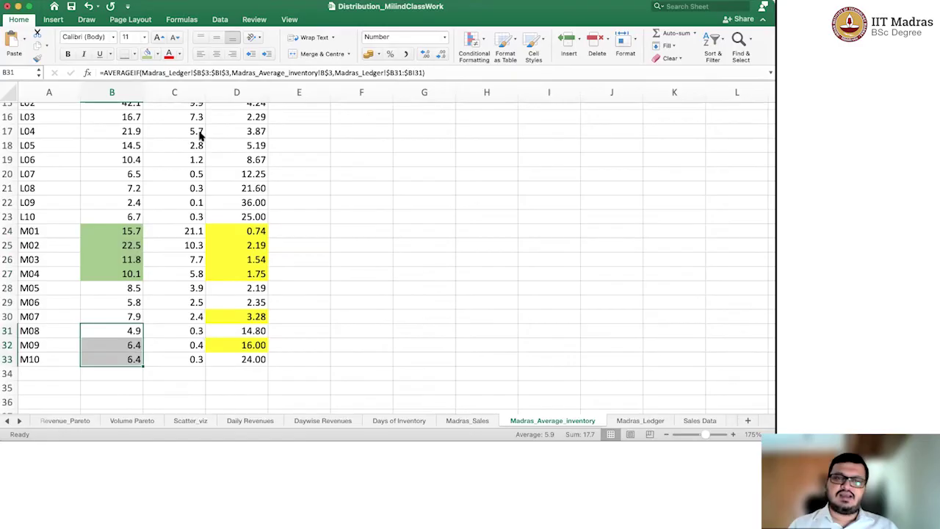
key(super+y)
- Fill the open stock cells for F01 to F04 (B4:B7) with light green
scroll(201, 212, up, 5)
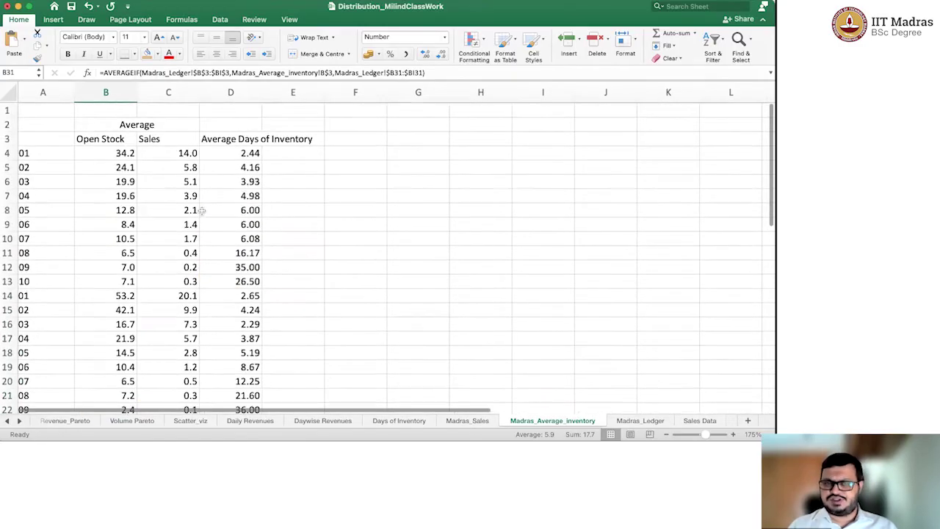
click(132, 154)
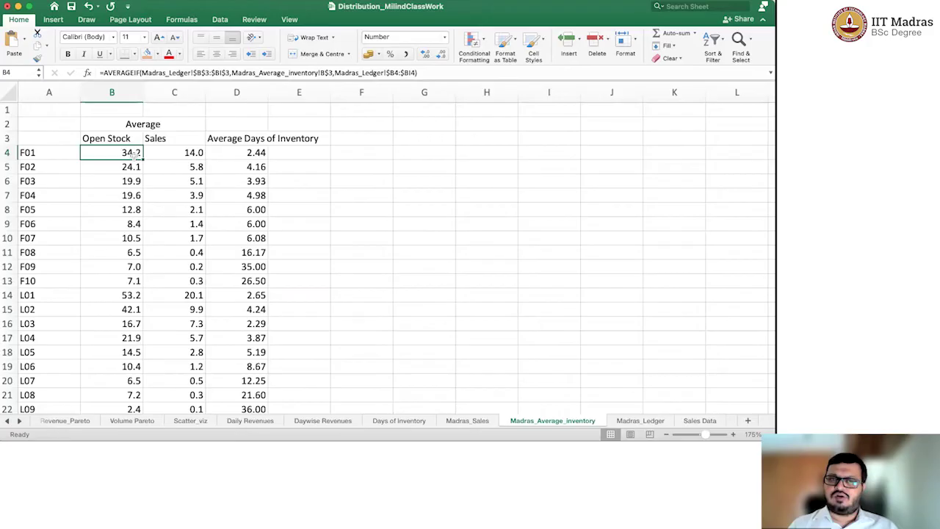
super+click(132, 182)
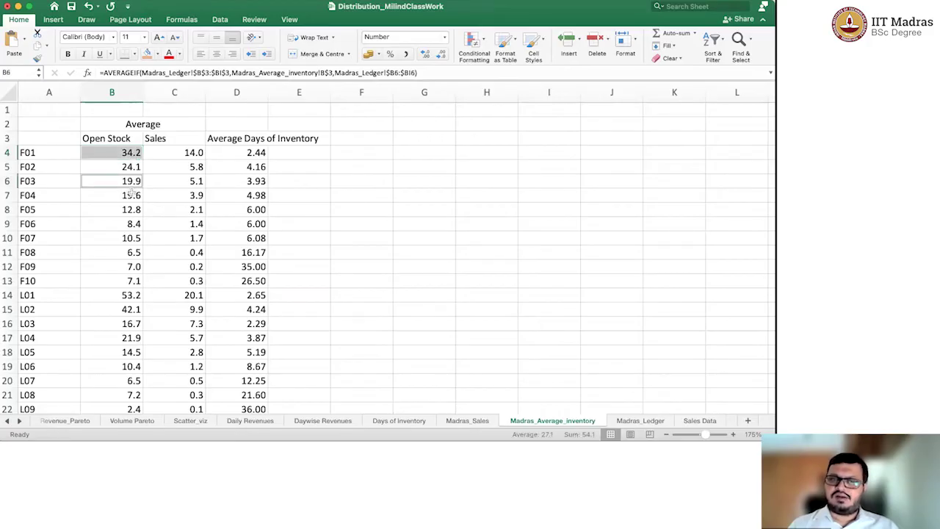
click(134, 153)
shift+click(128, 190)
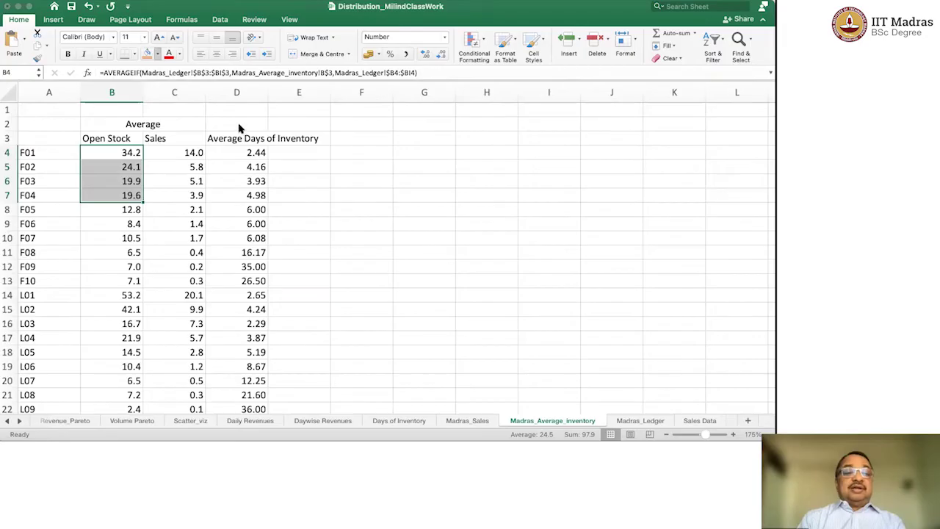
click(146, 54)
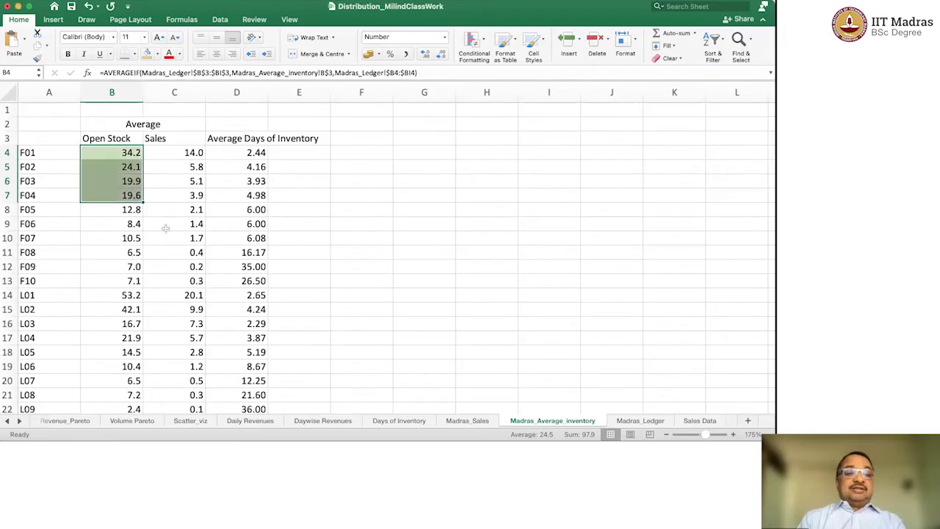
click(133, 280)
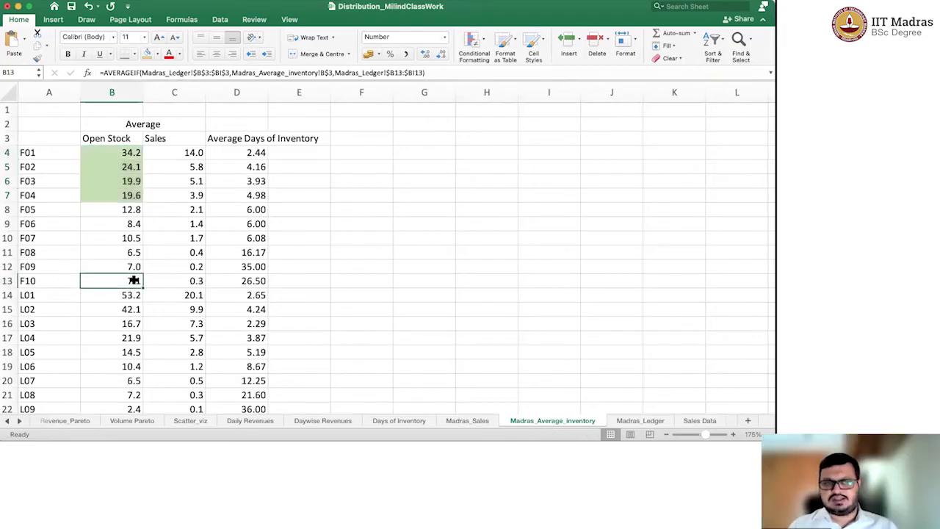
key(ctrl+Up)
key(Down)
key(Down)
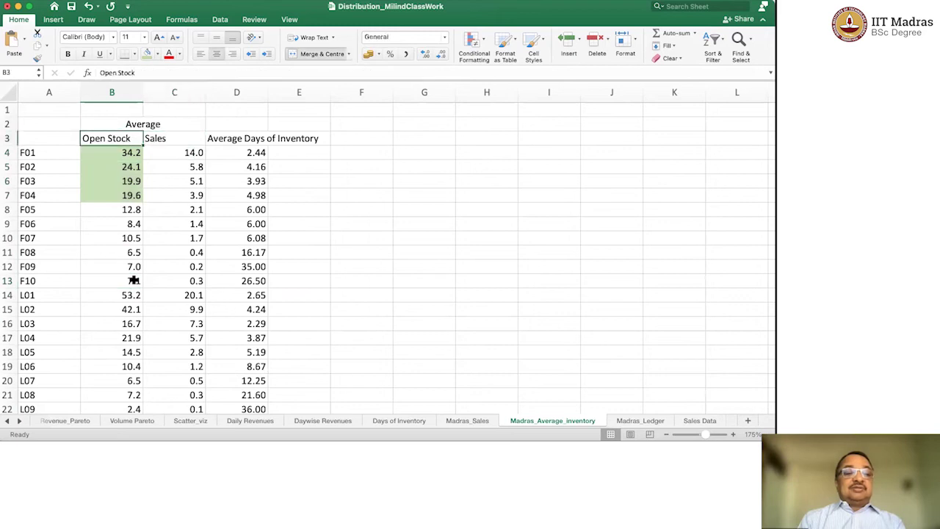
- Fill the open stock cells for F08 to F10 (B11:B13) with light orange
click(138, 281)
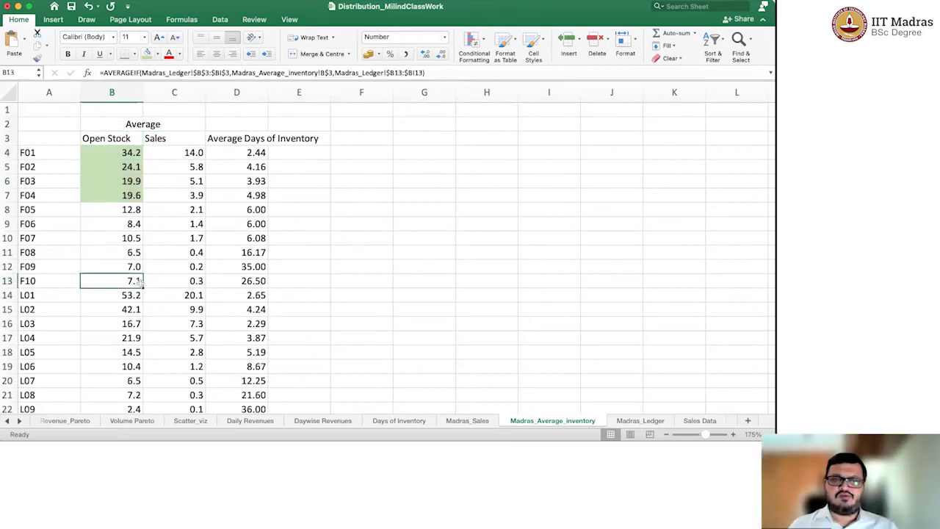
key(ctrl+Up)
key(Down)
key(Down)
key(Down)
key(Down)
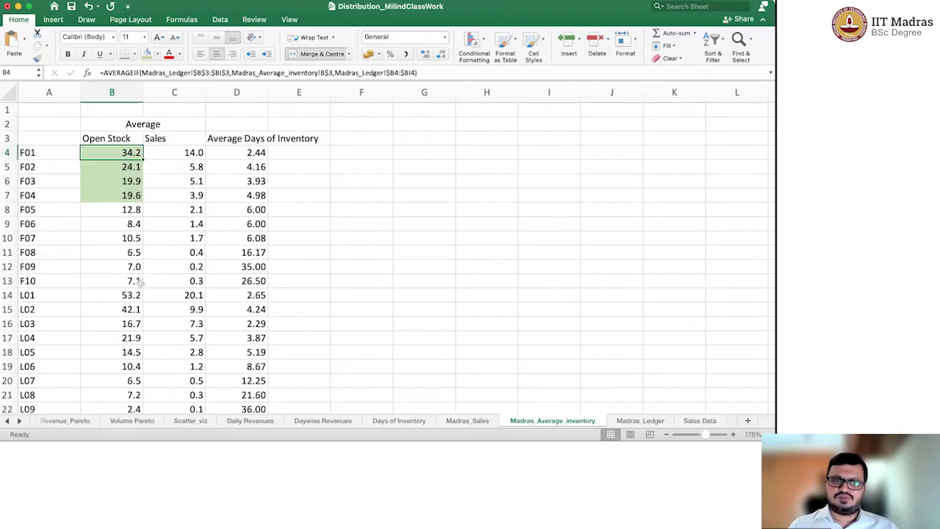
key(Down)
key(Down)
key(Down)
key(Down)
key(Down)
key(Down)
key(Up)
key(shift+Down)
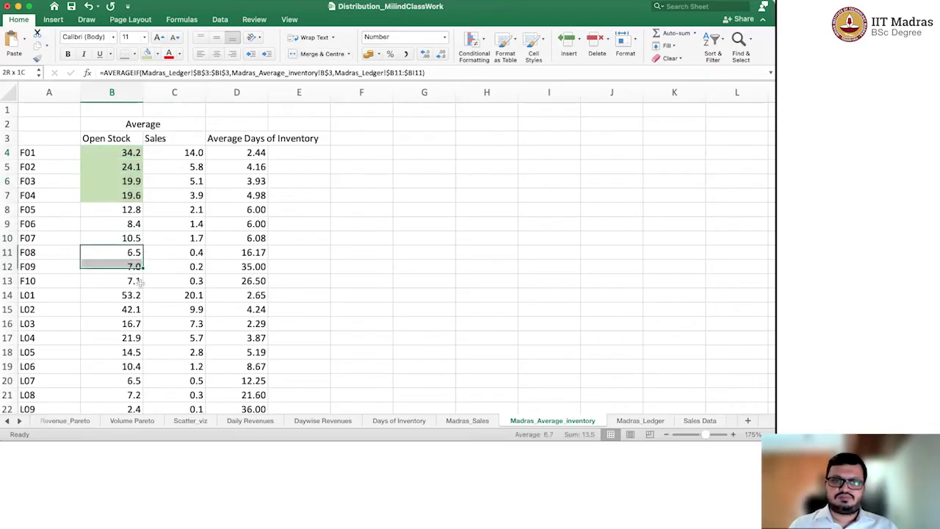
key(shift+Down)
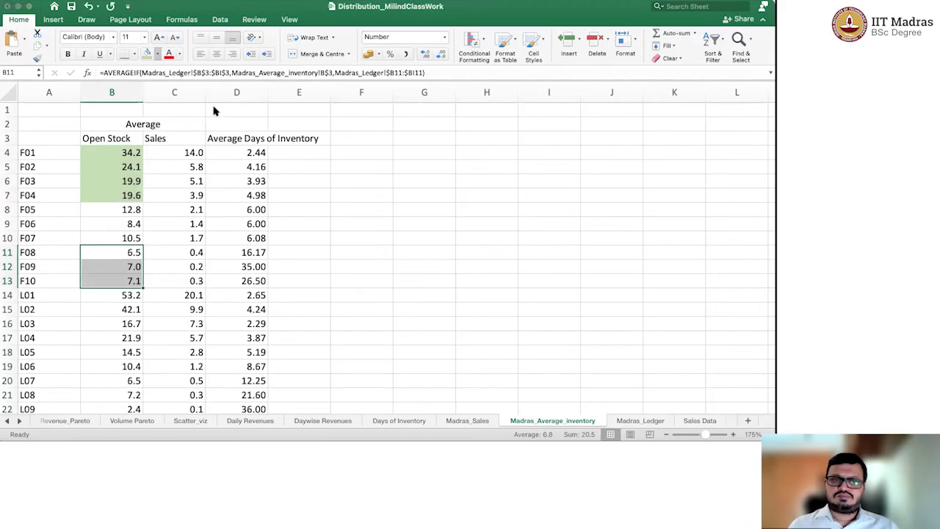
key(super+y)
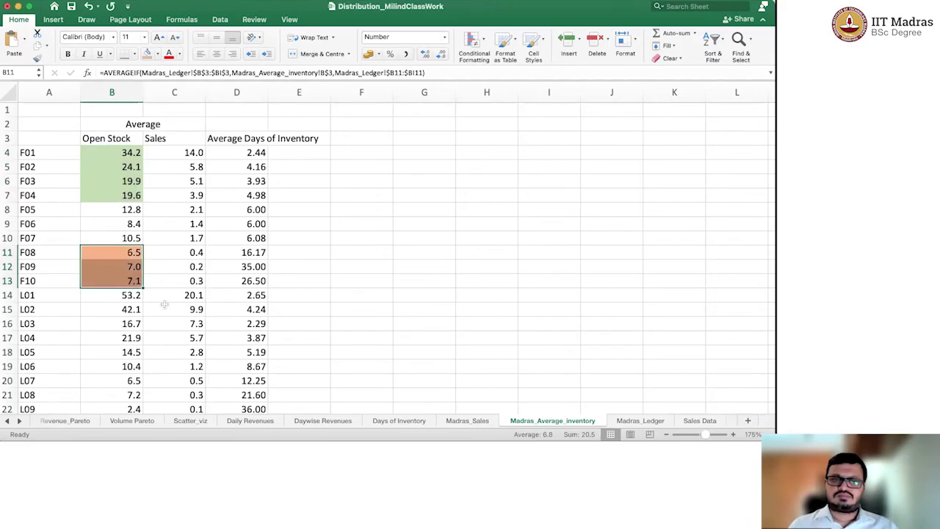
- Review the color-coded open stock and the average days of inventory across products F01 to M10
scroll(164, 303, down, 1)
click(136, 279)
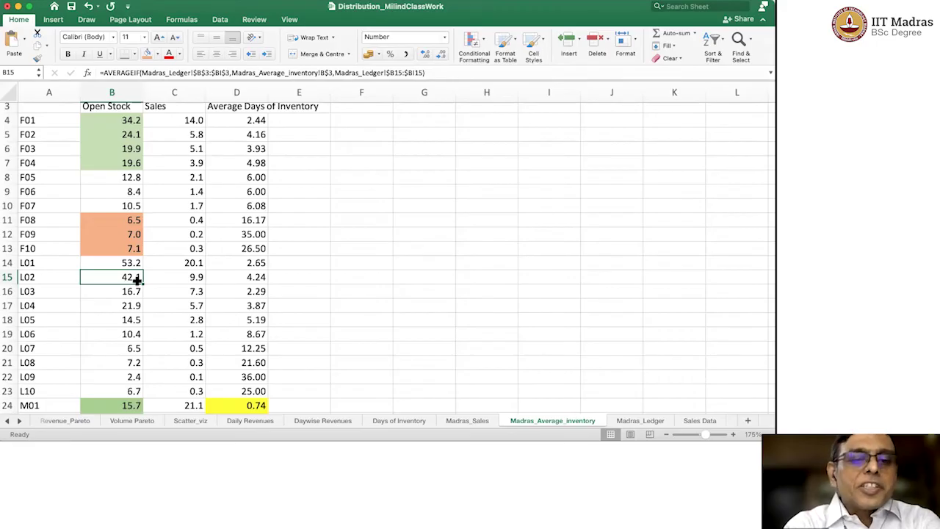
scroll(136, 279, up, 1)
scroll(136, 281, up, 1)
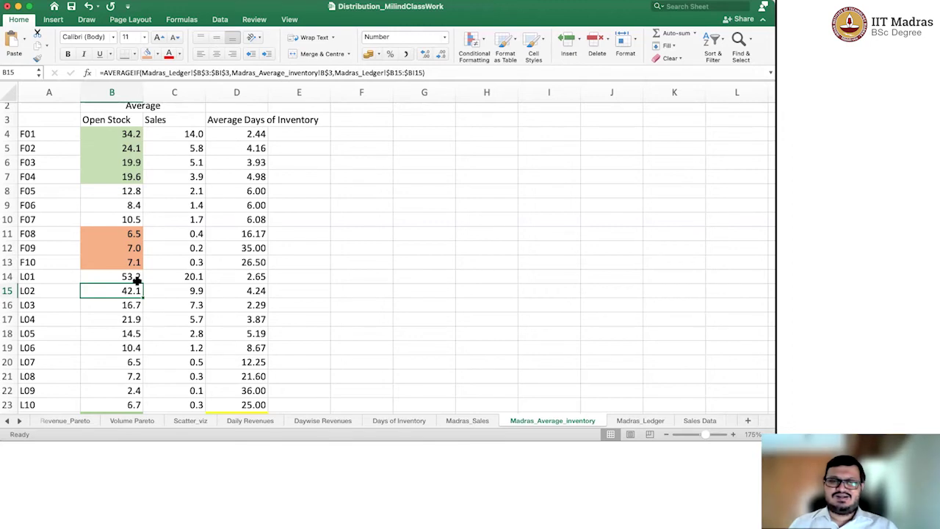
scroll(137, 280, down, 5)
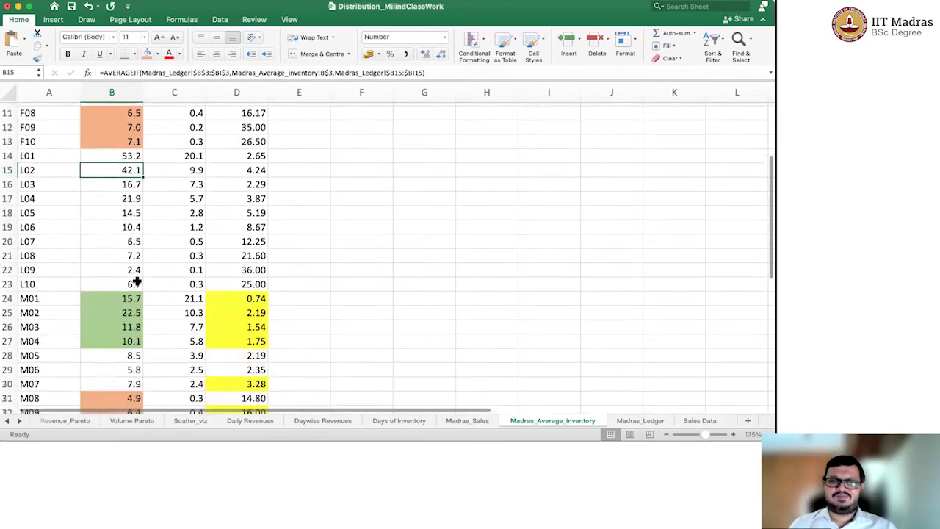
scroll(137, 280, down, 2)
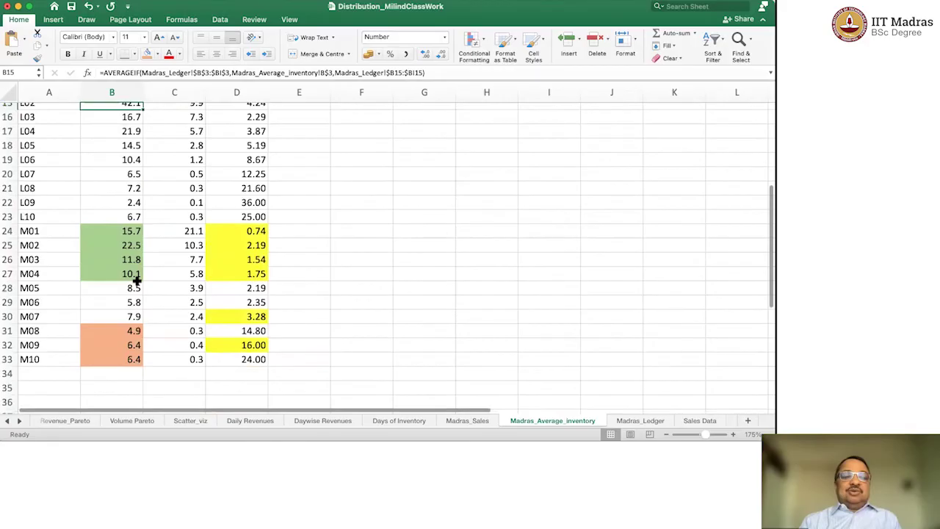
scroll(136, 280, up, 4)
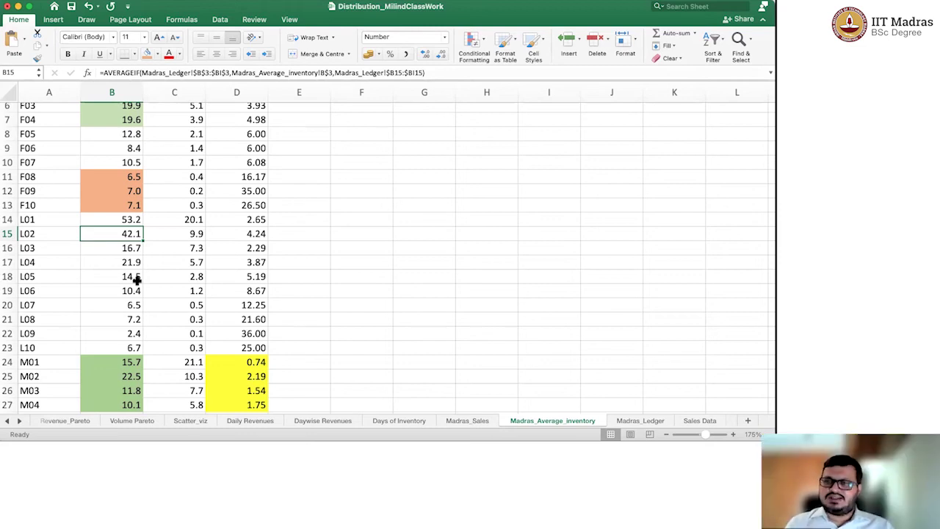
- Check the ranked revenues in Revenue_Pareto against the stock in Madras_Average_inventory, ending on L01's open stock in B14
click(73, 419)
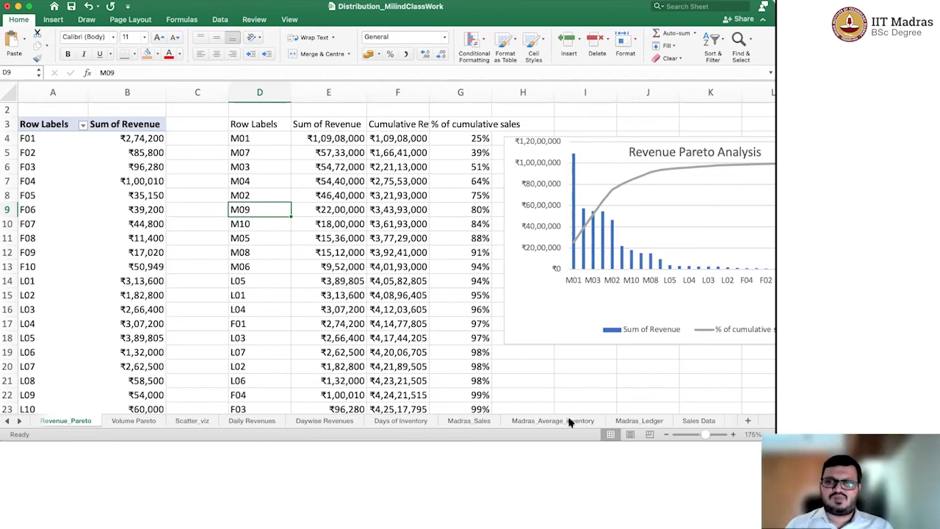
click(569, 420)
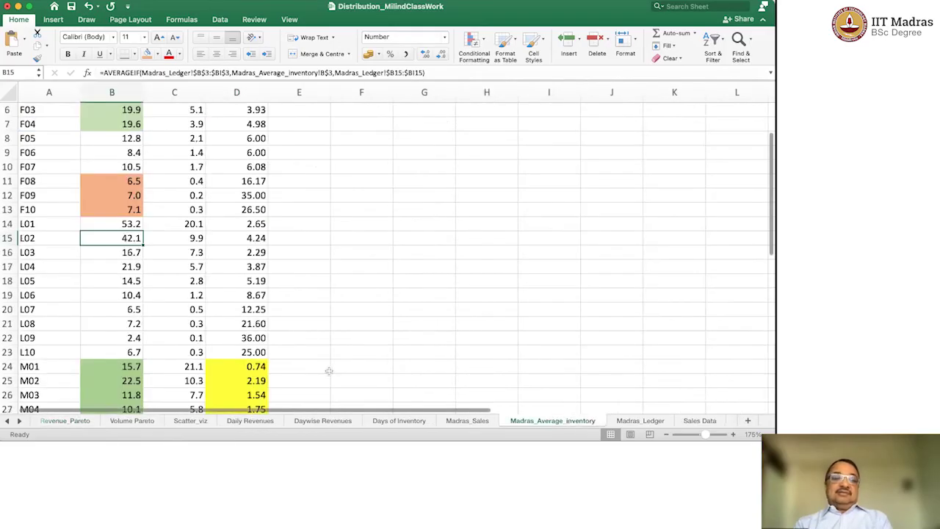
scroll(327, 371, up, 2)
scroll(327, 371, up, 1)
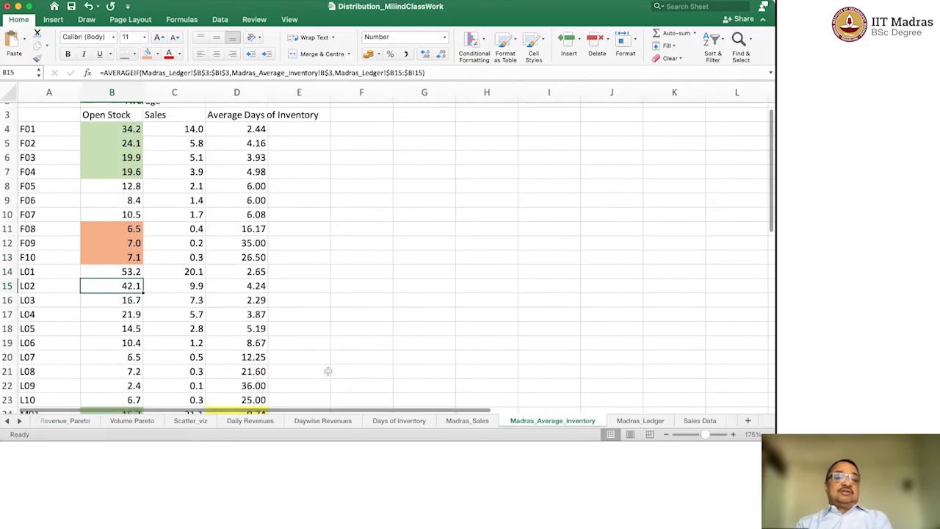
scroll(327, 371, down, 2)
click(119, 248)
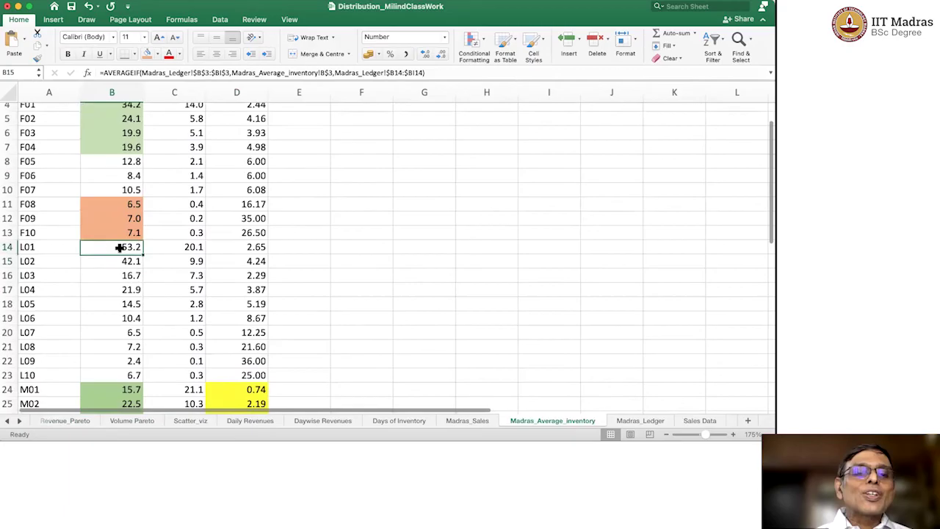